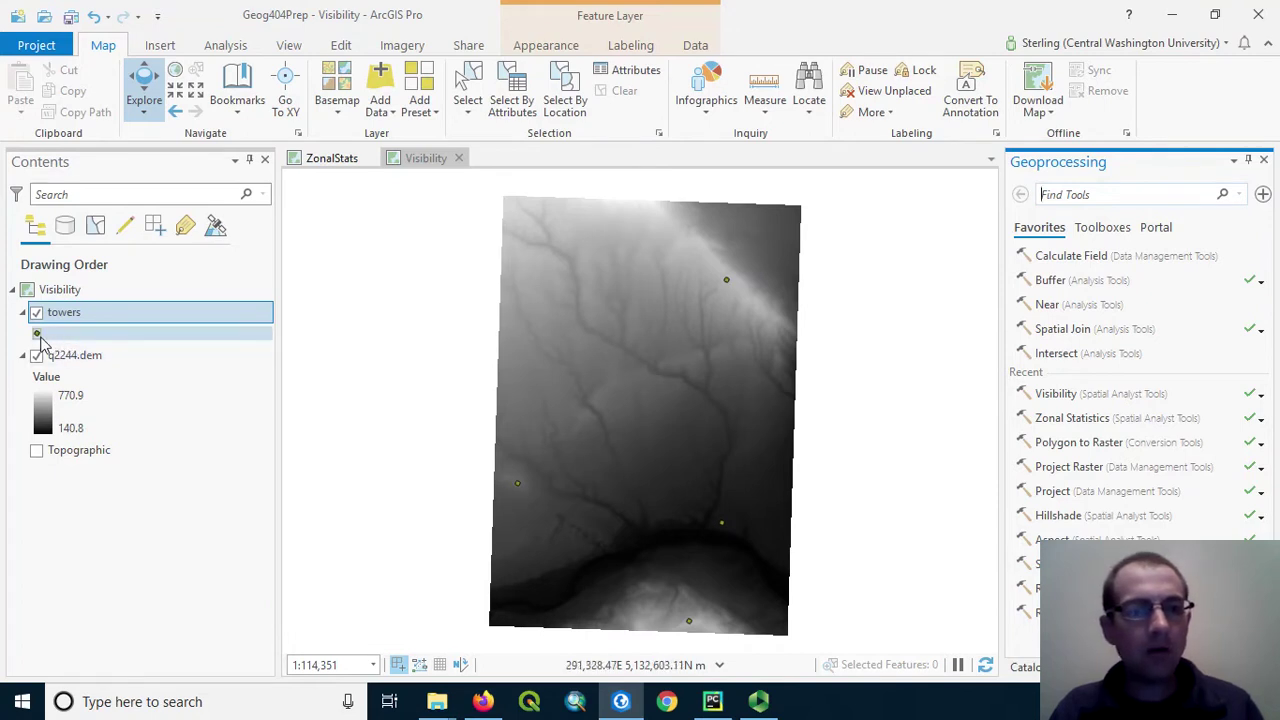
Recolour the tower point symbol yellow, after briefly trying red
right_click(38, 336)
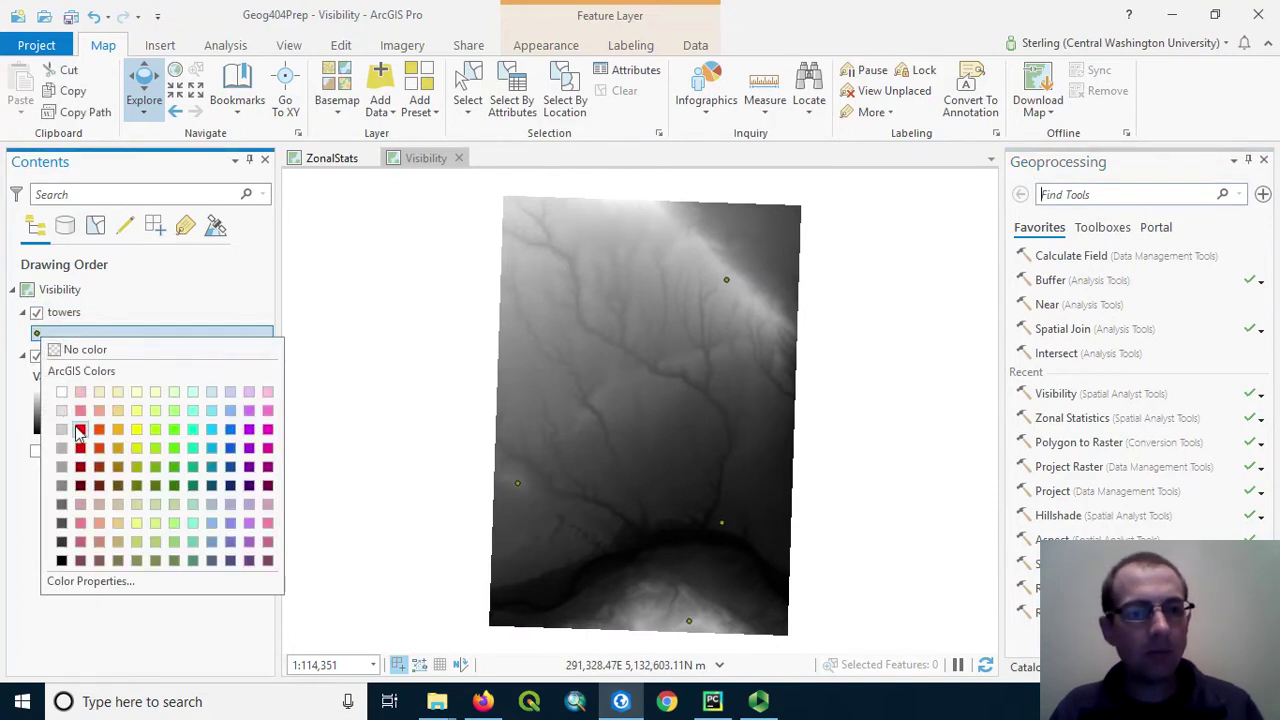
click(80, 430)
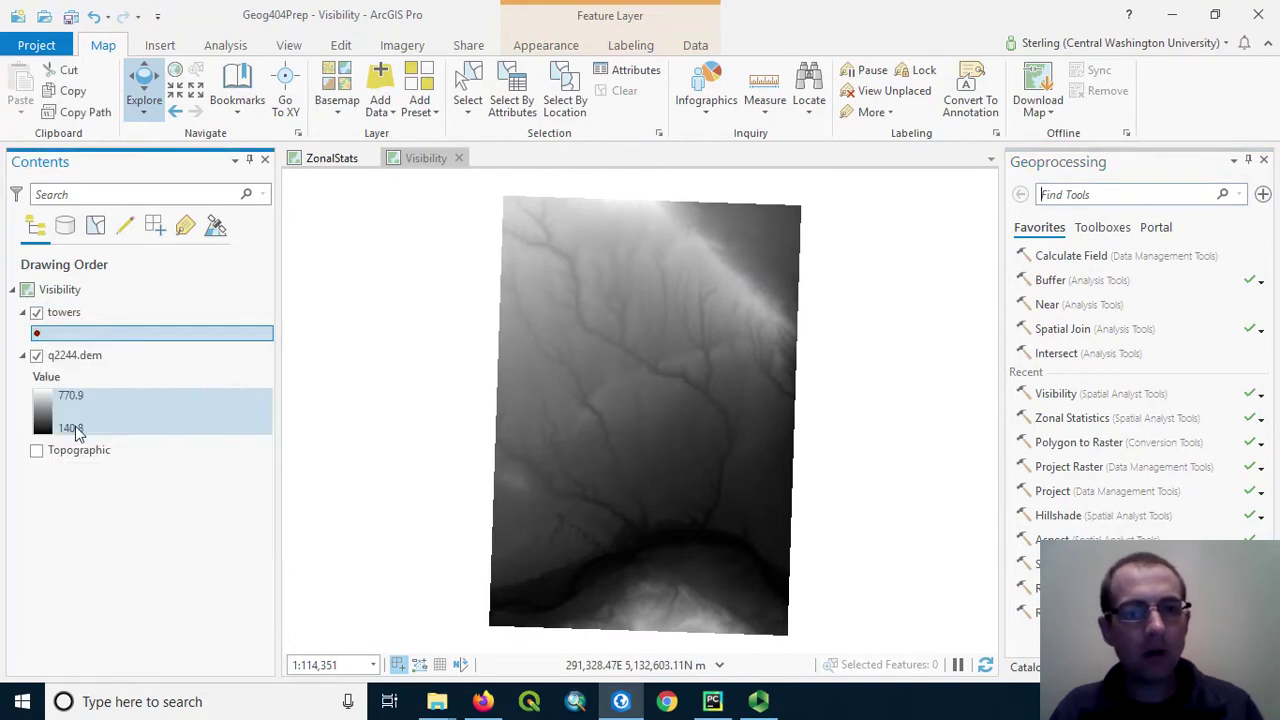
right_click(38, 337)
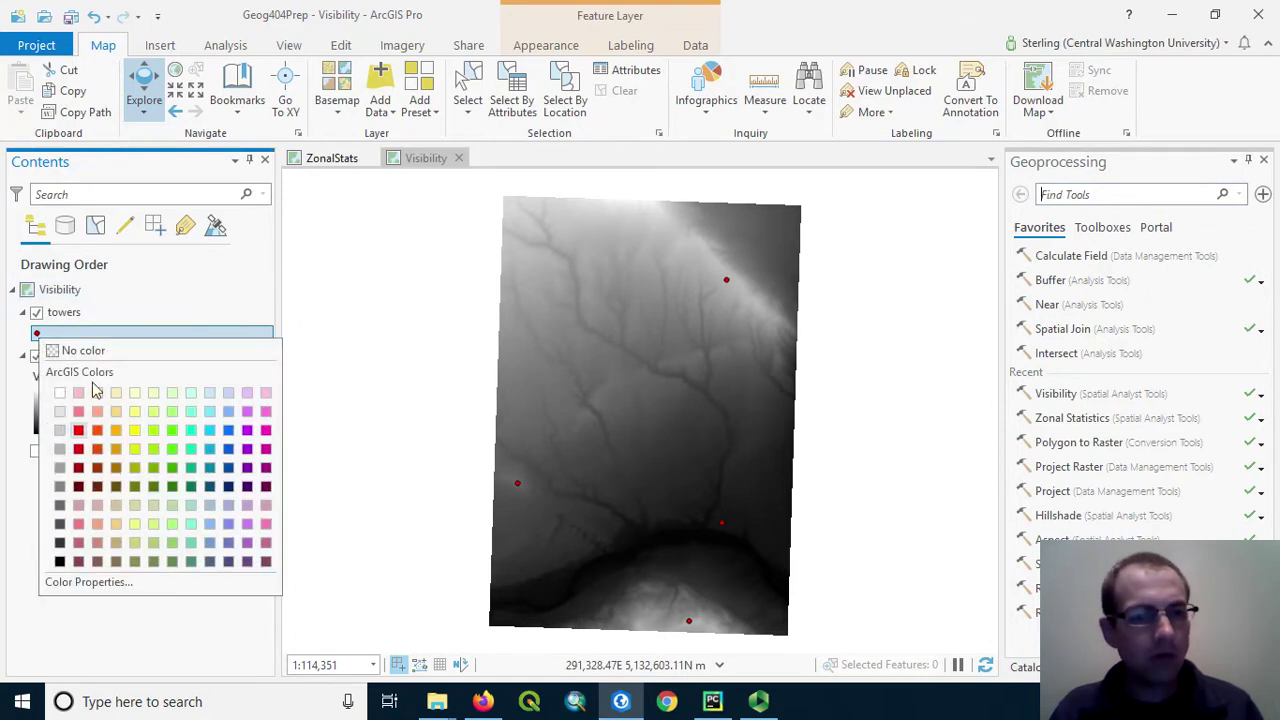
click(136, 431)
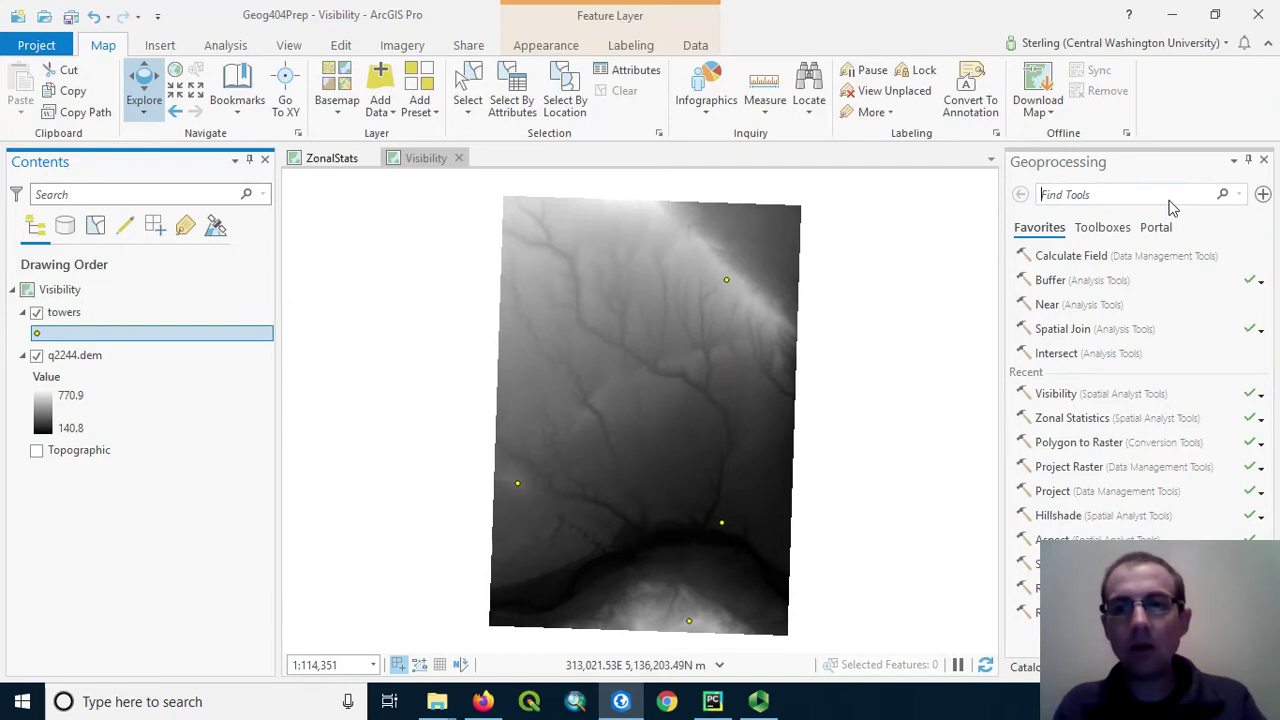
Search the geoprocessing tools for 'visibility' and open Visibility (Spatial Analyst Tools)
click(1075, 196)
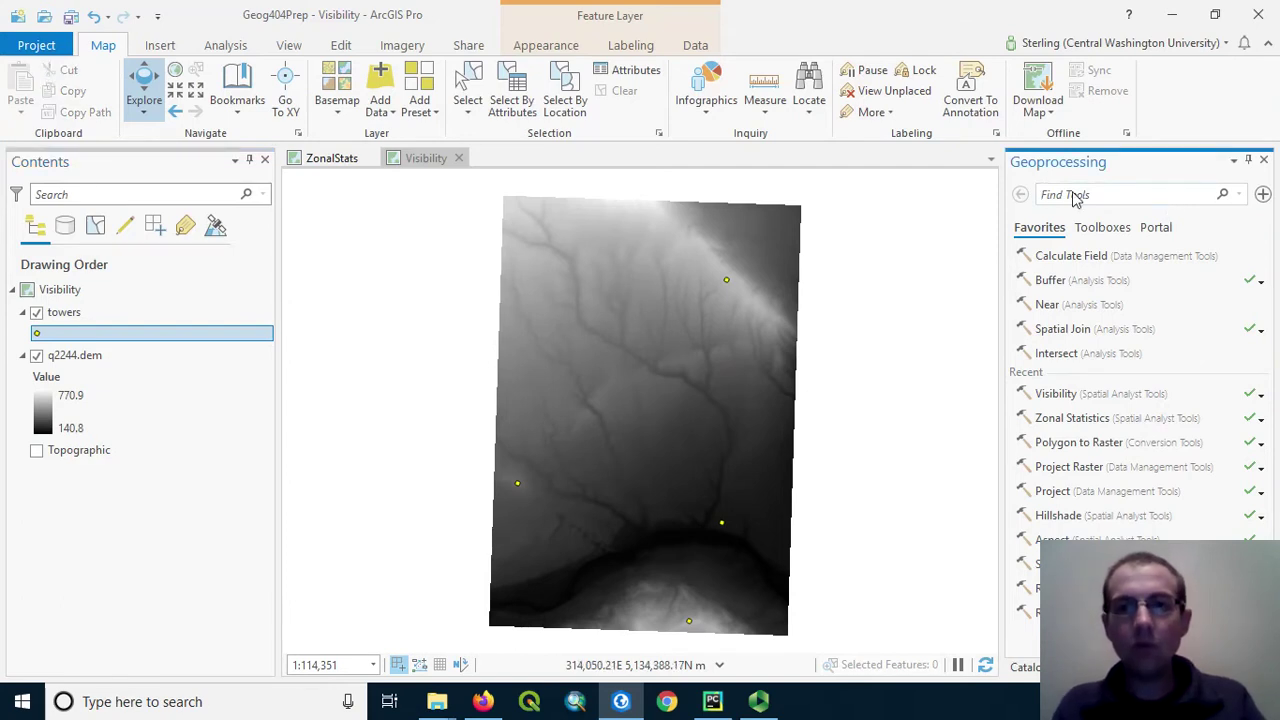
text(visibil)
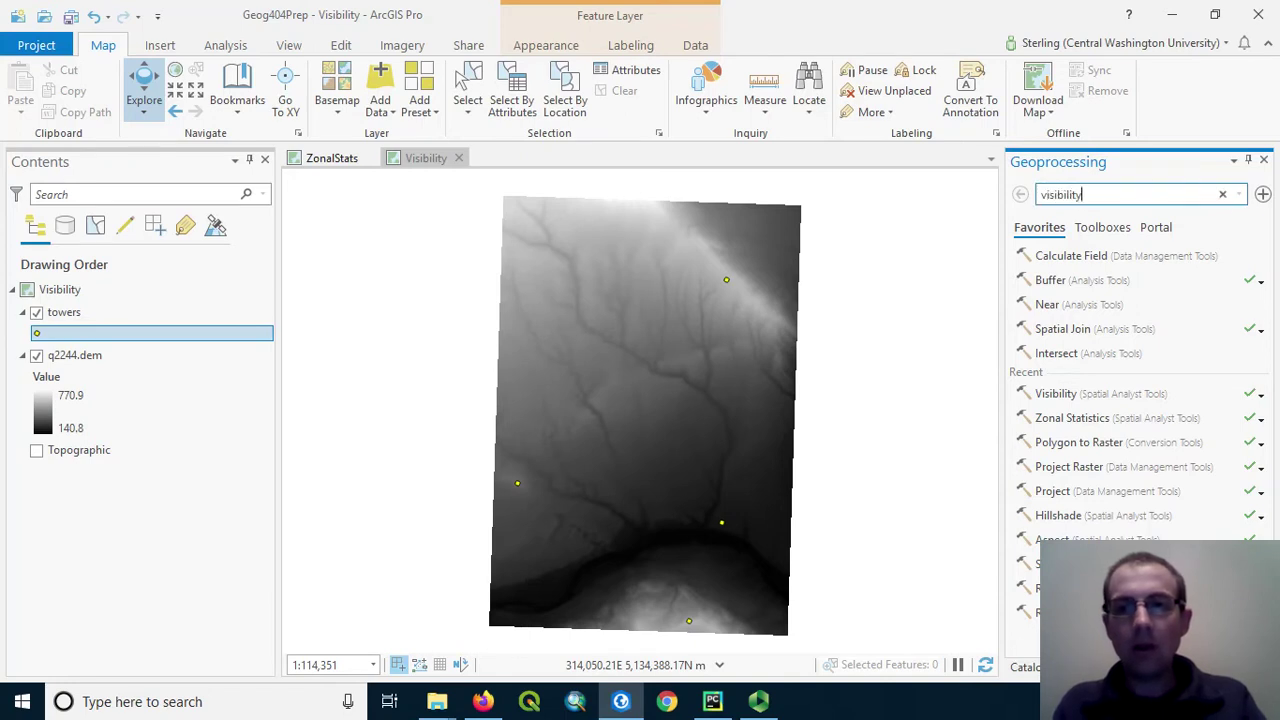
text(ity)
key(Return)
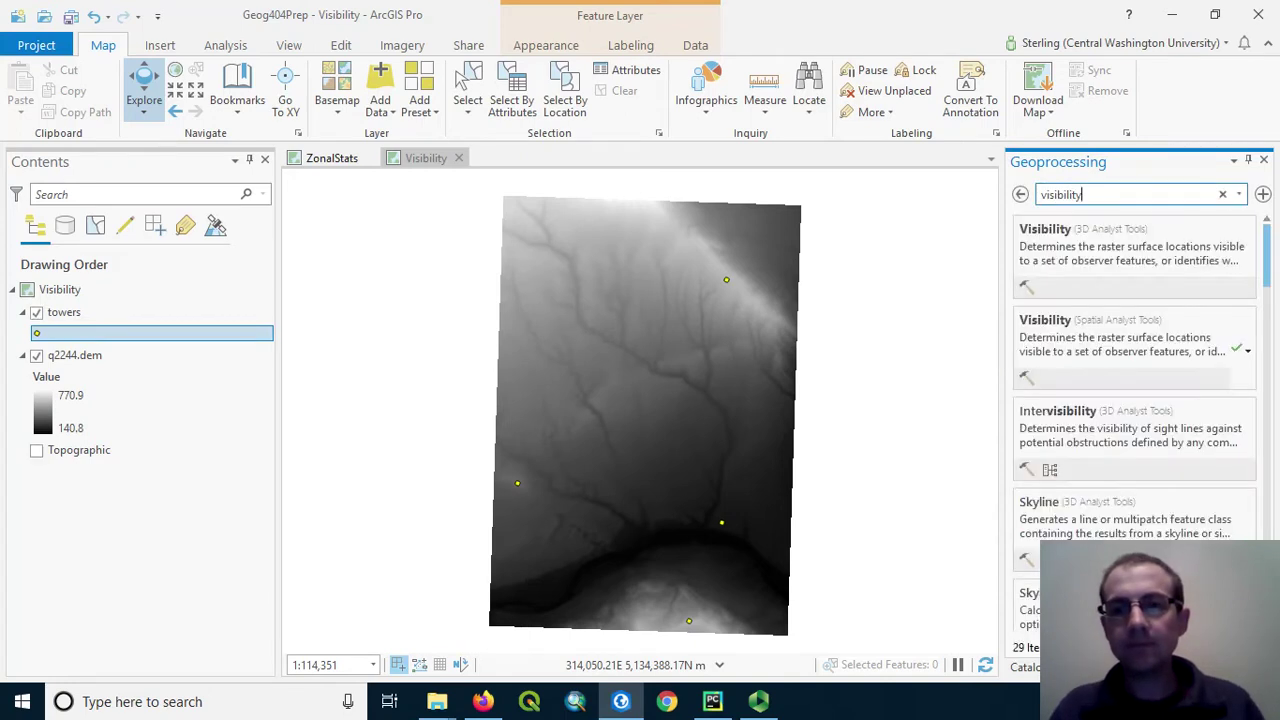
click(1045, 320)
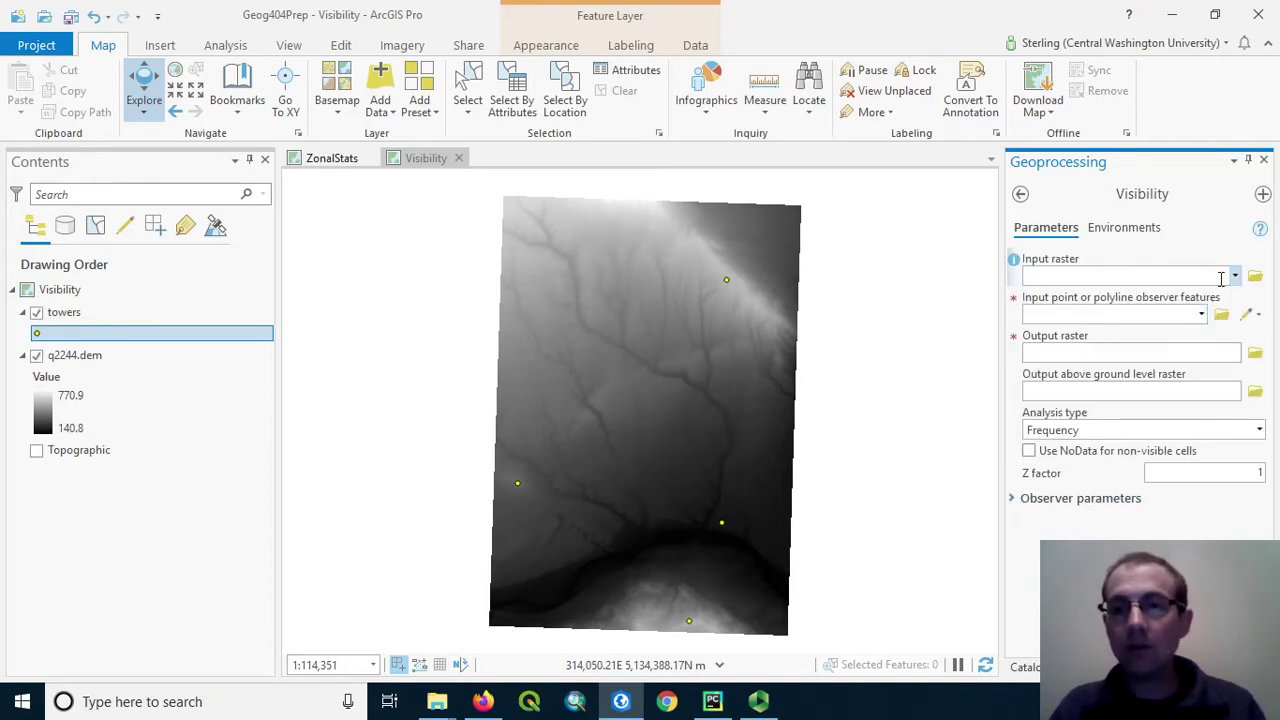
Use q2244.dem as input raster and towers as observers, and name the output VisibilityTowers
click(1235, 276)
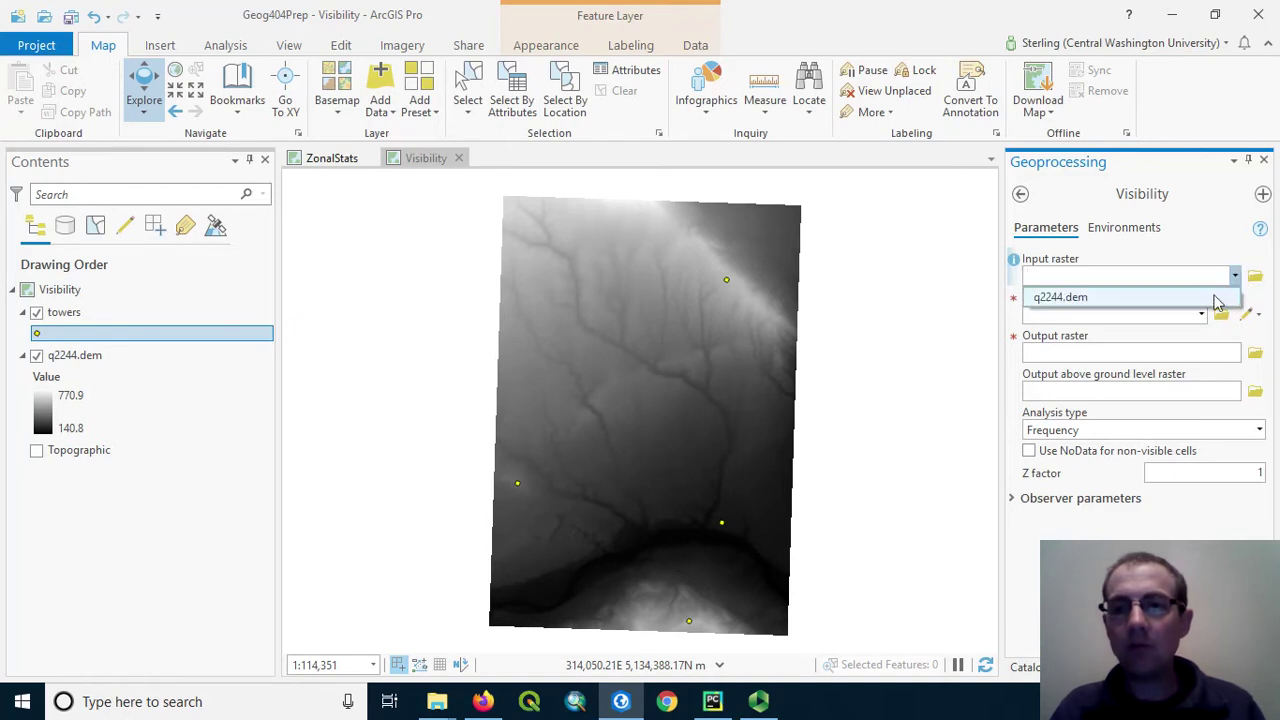
click(1215, 300)
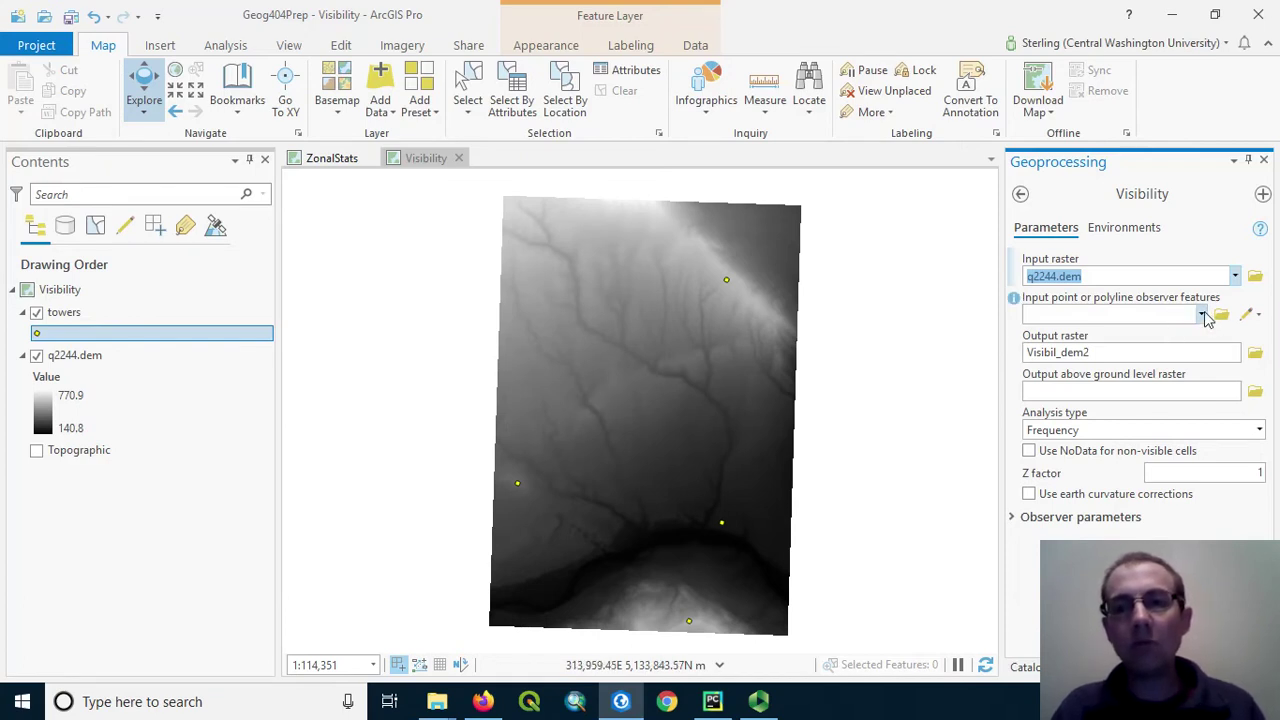
click(1202, 315)
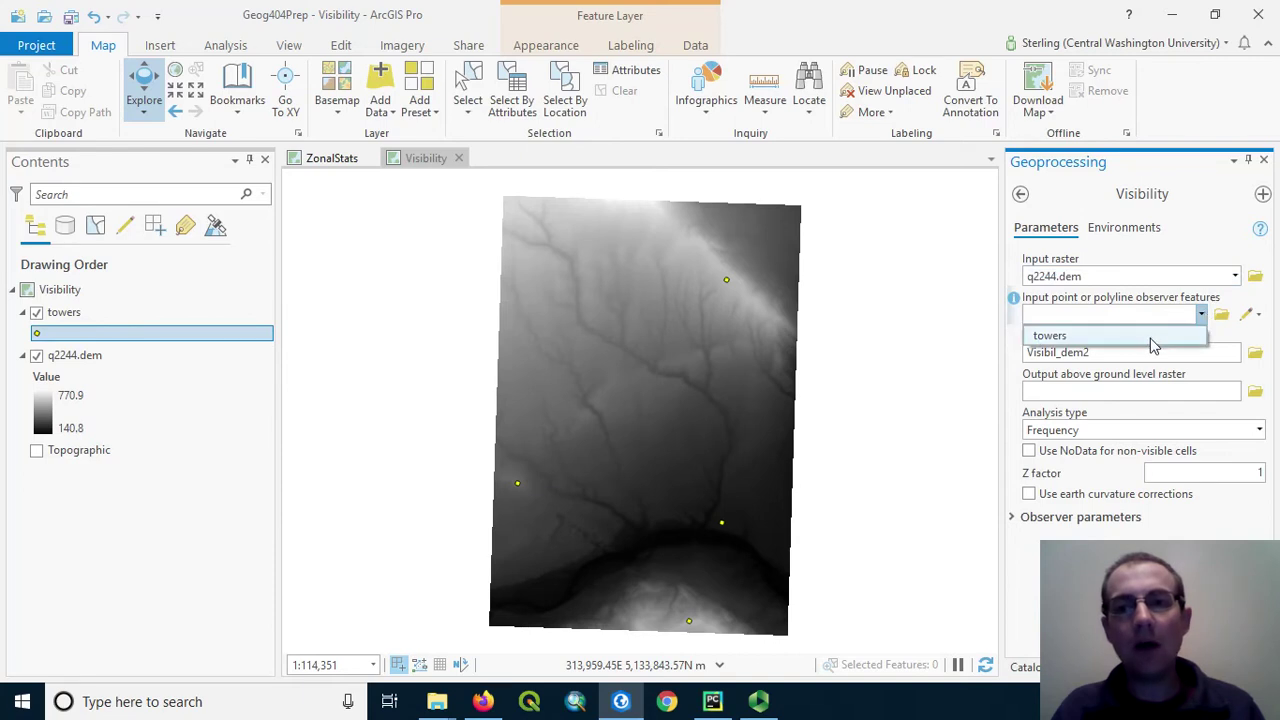
click(1150, 338)
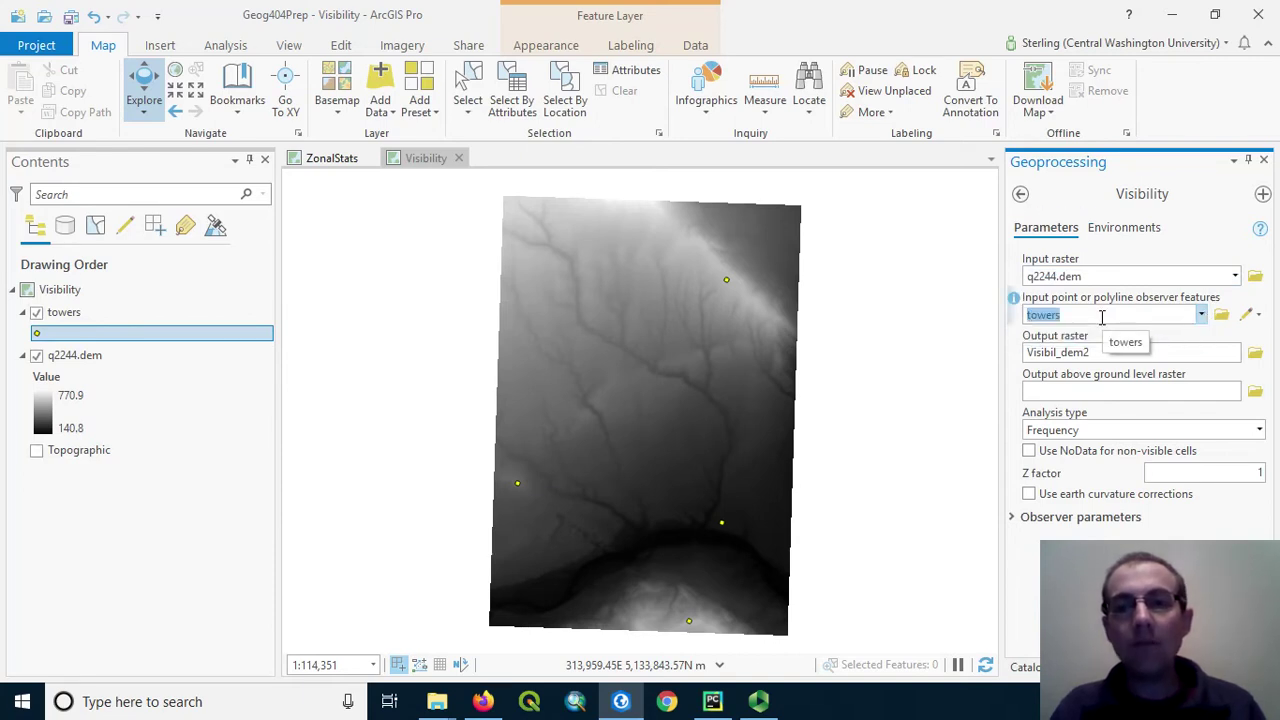
click(1092, 352)
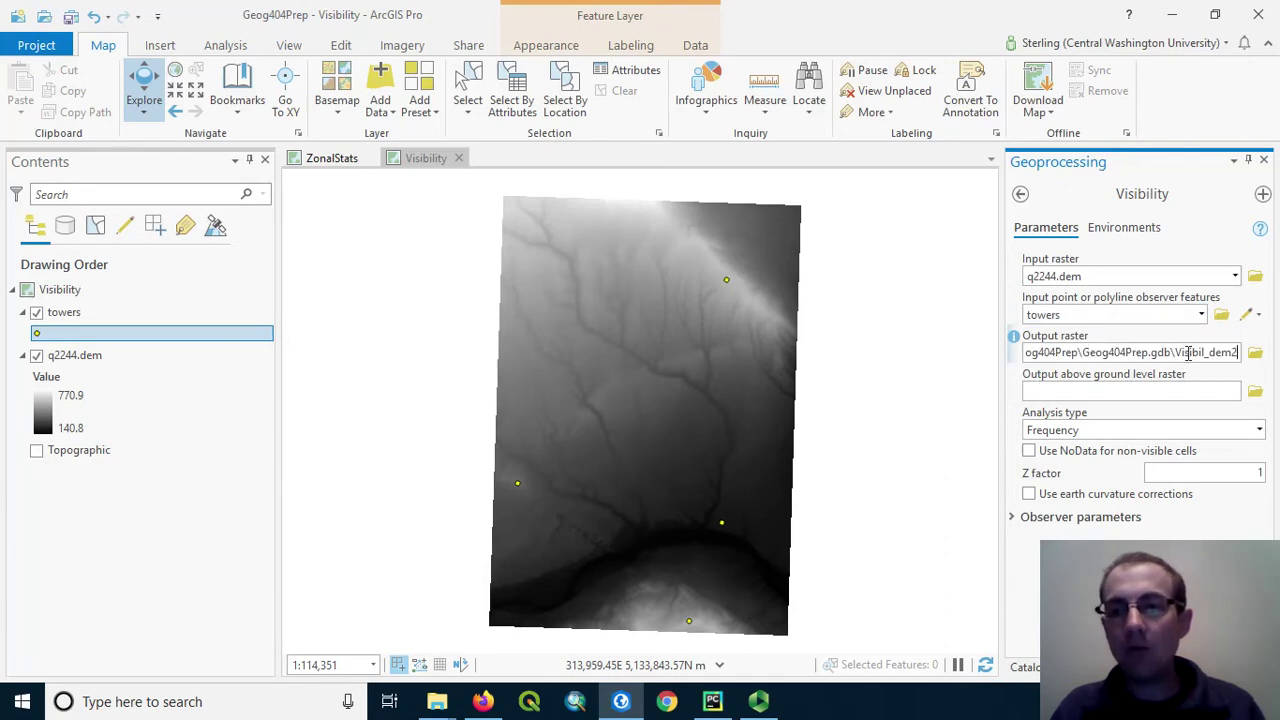
drag(1205, 352, 1240, 354)
text(ityTowers)
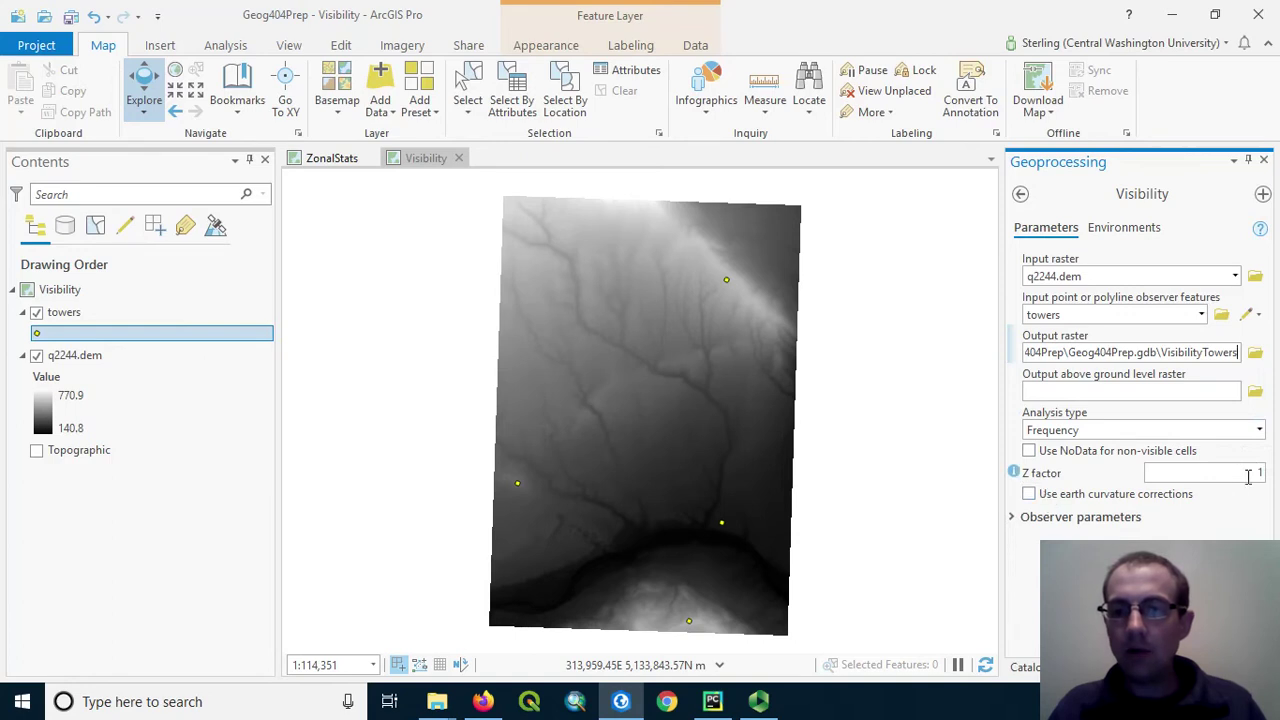
Turn on earth curvature corrections and expand the Observer parameters section
click(1029, 495)
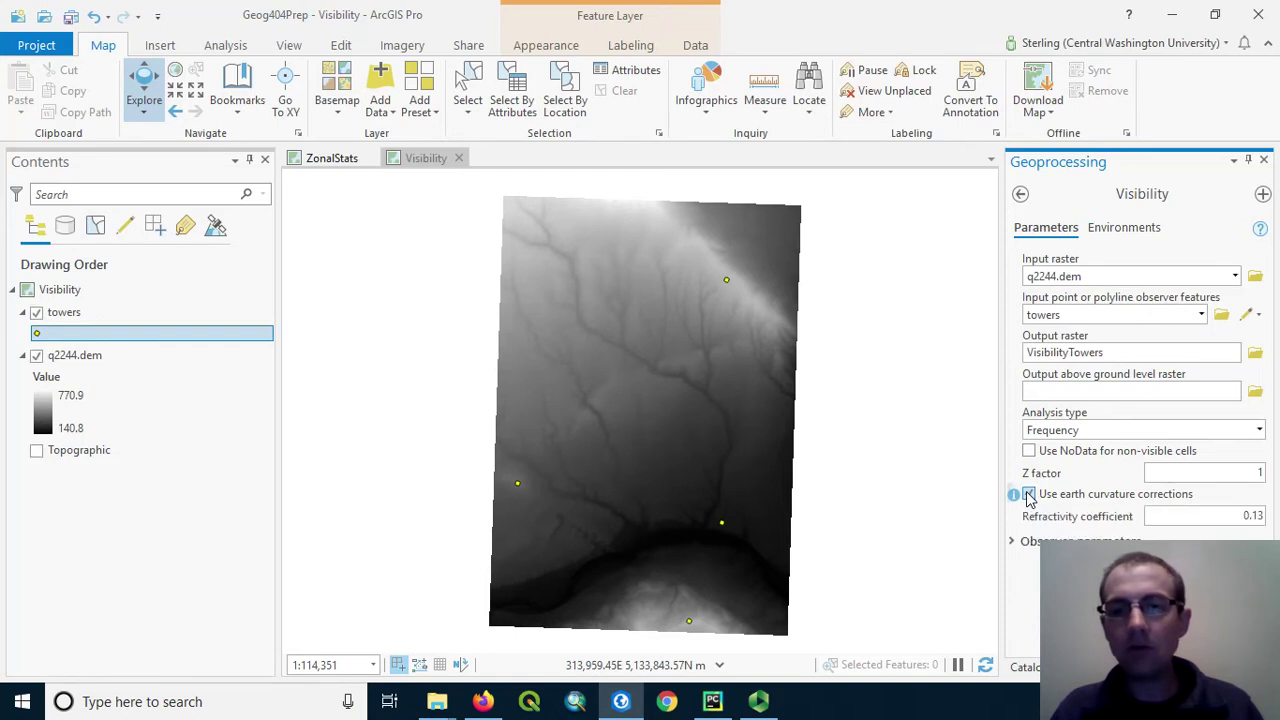
click(1013, 543)
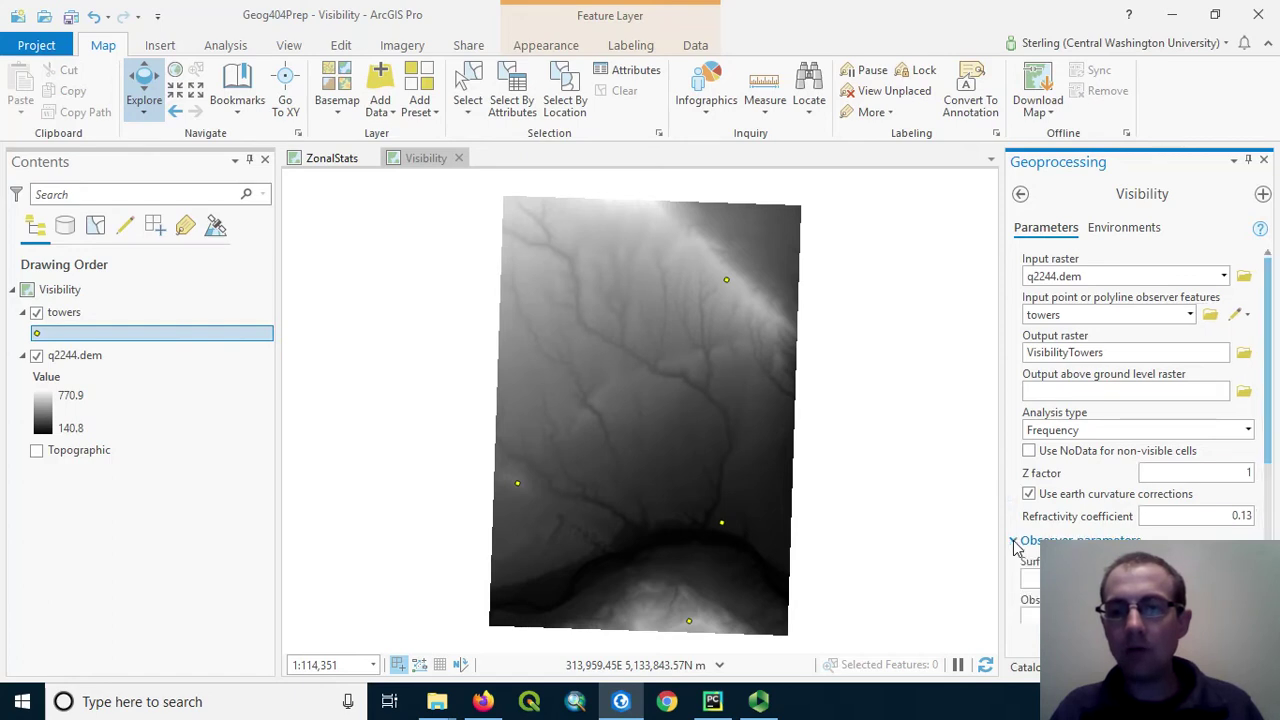
drag(1268, 386, 1260, 455)
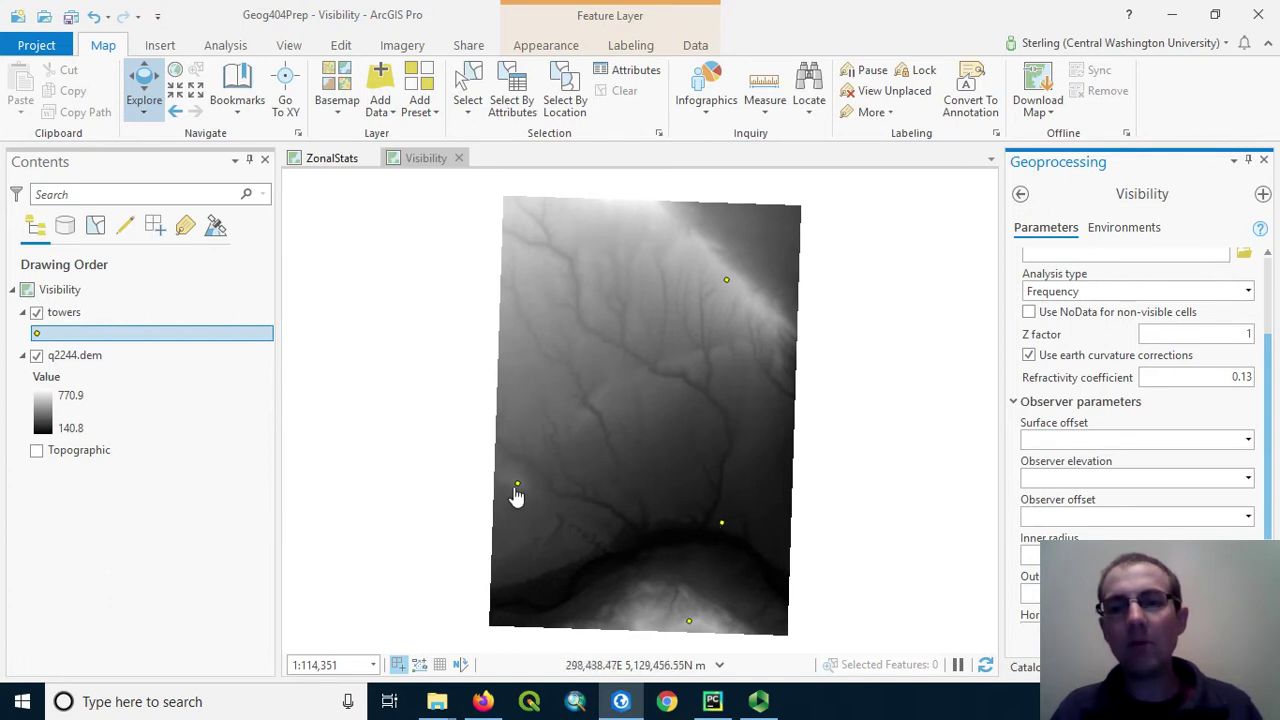
Set the observer offset to 60 and the surface offset to 2
click(1051, 513)
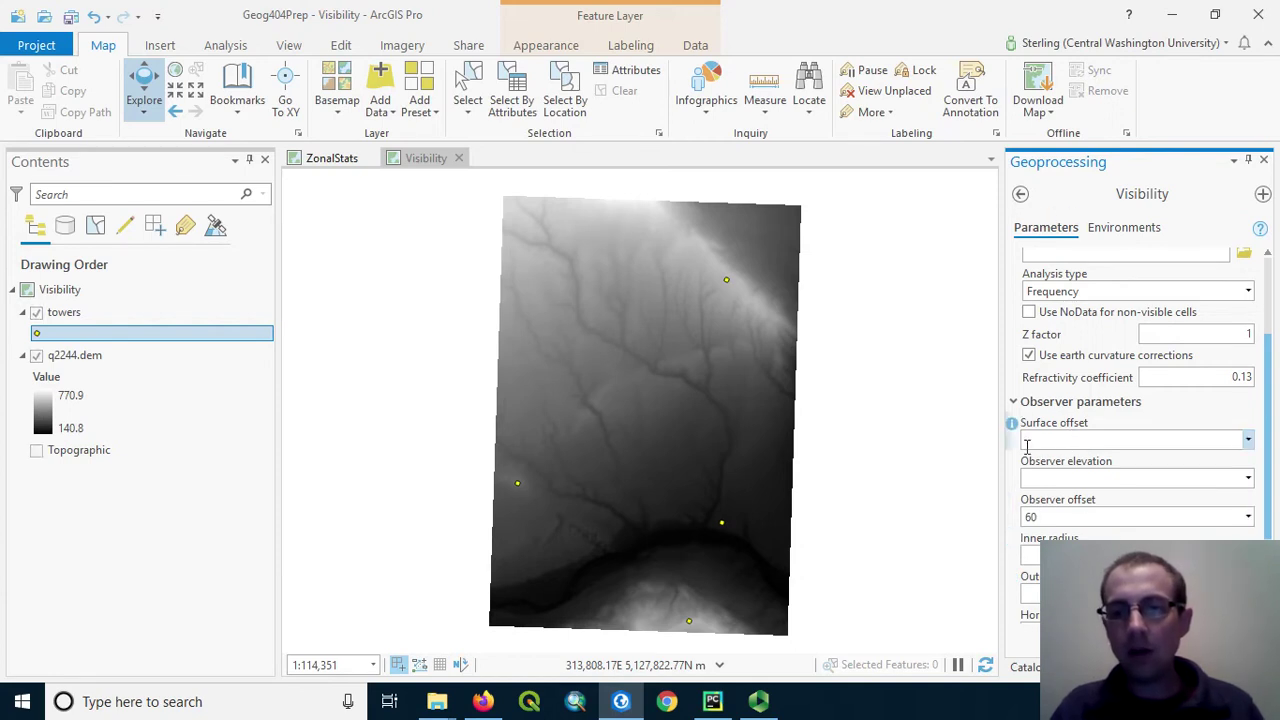
click(1030, 441)
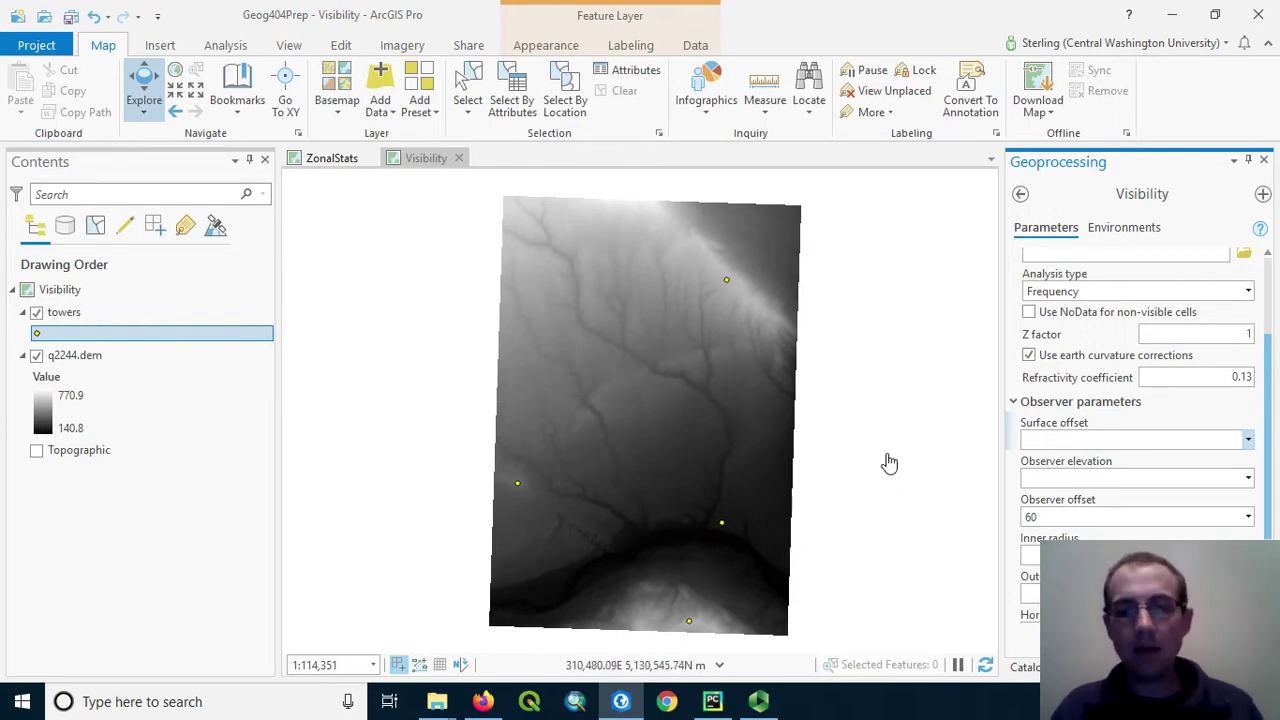
text(2)
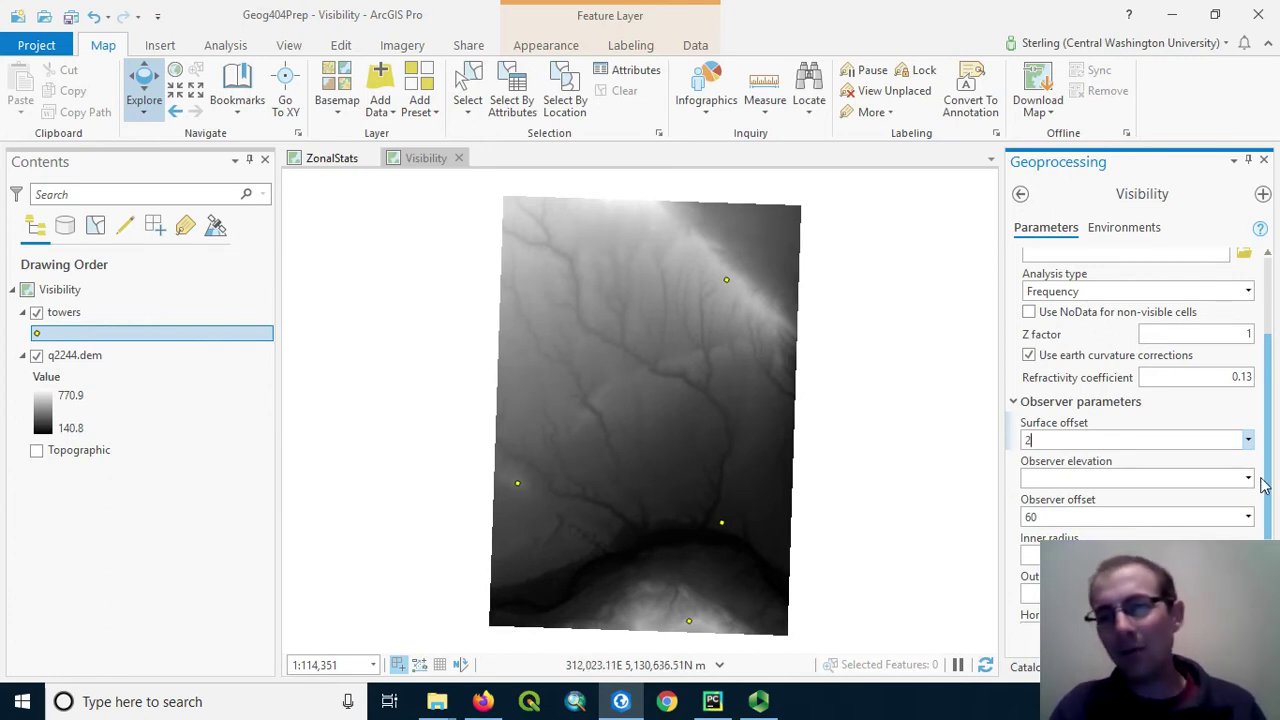
drag(1272, 490, 1272, 565)
click(1030, 304)
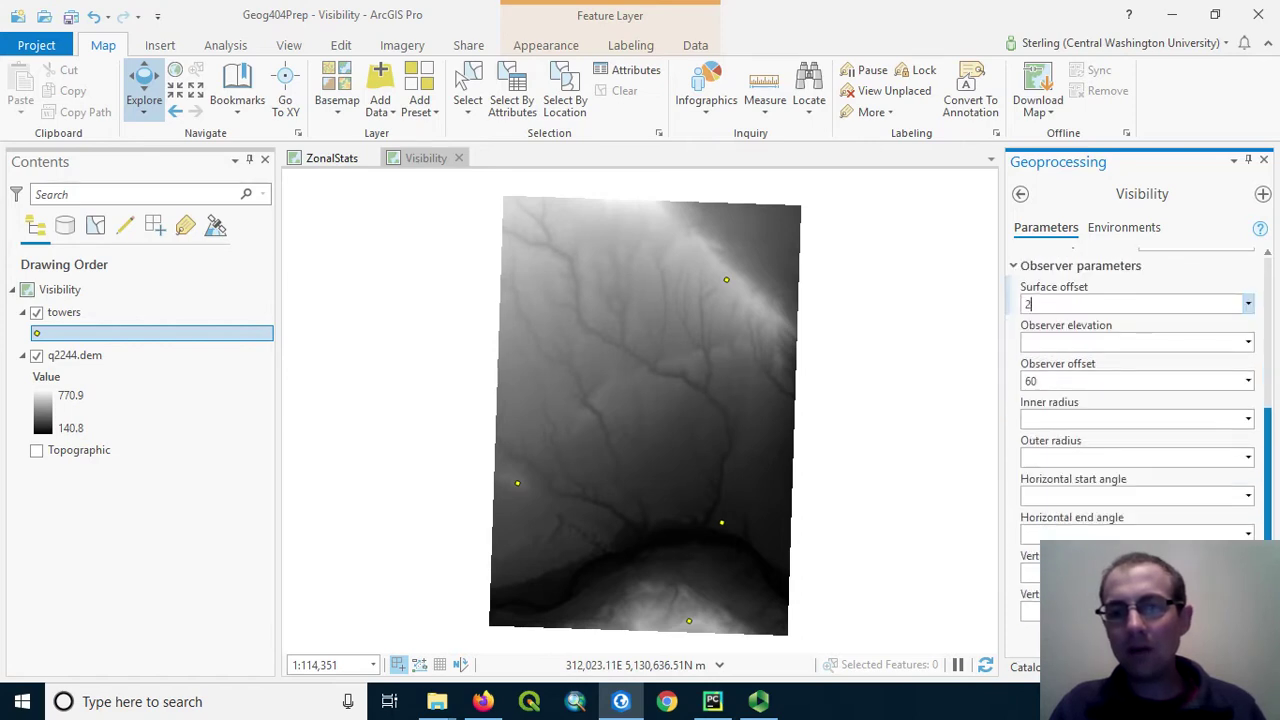
Scroll back to the top of the Visibility tool and run it to create VisibilityTowers
drag(1277, 537, 1275, 406)
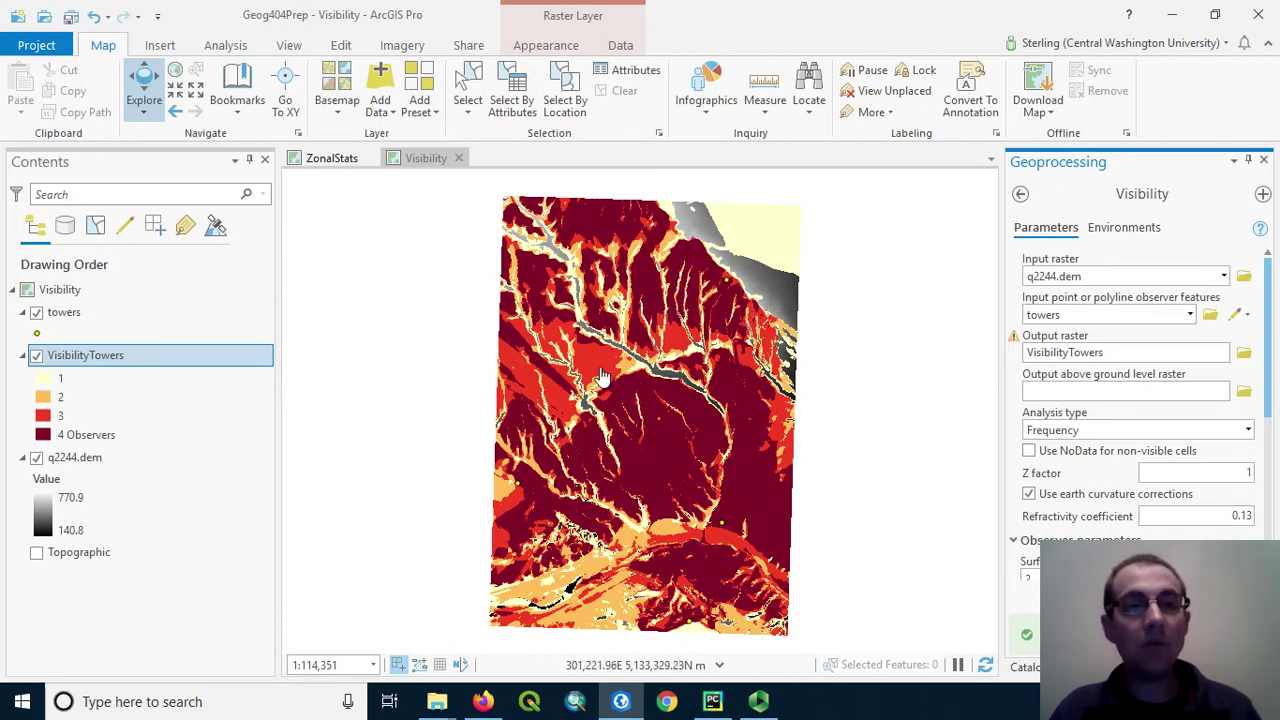
Create a new global scene, Scene1, activate it, and show the Map ribbon tools
click(159, 48)
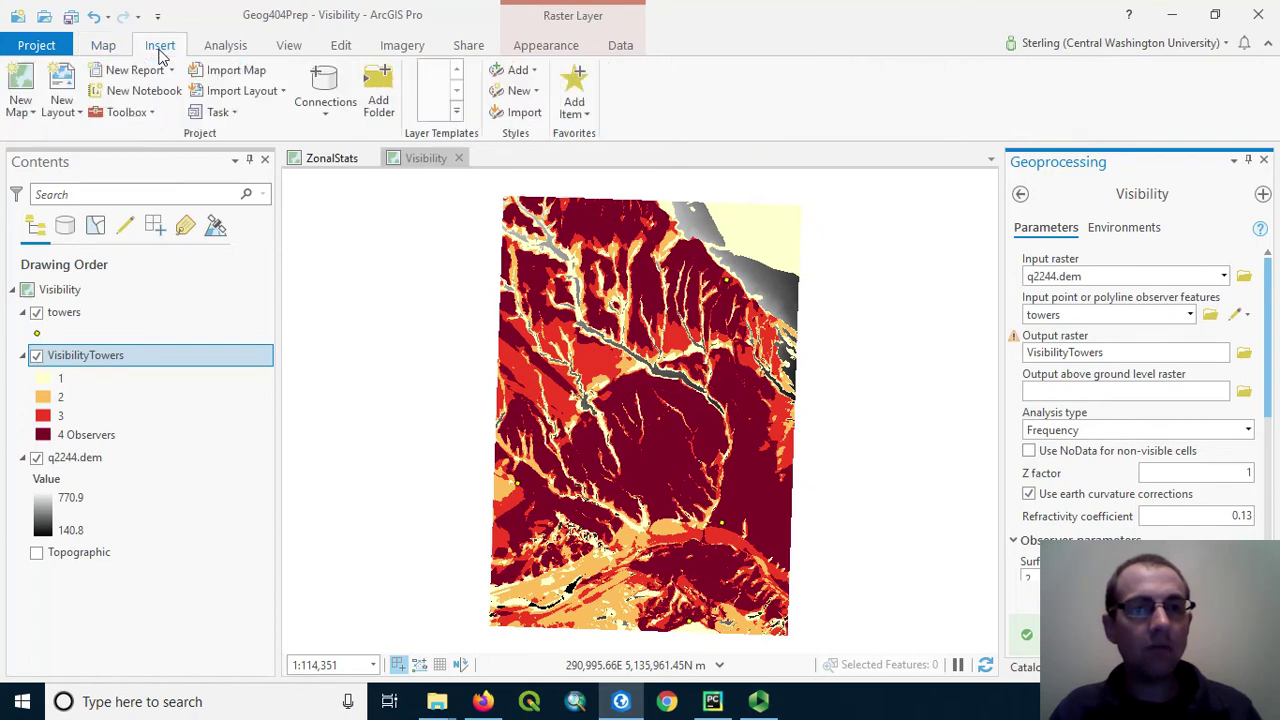
click(26, 114)
click(30, 183)
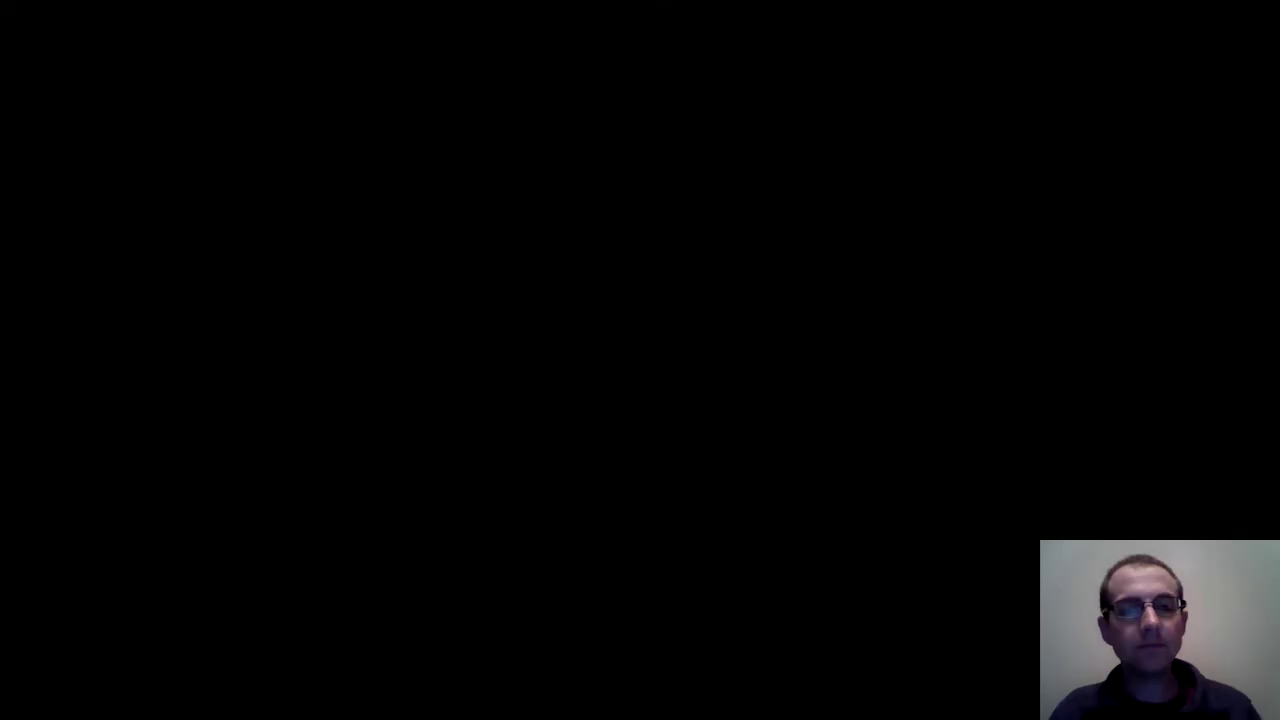
click(206, 360)
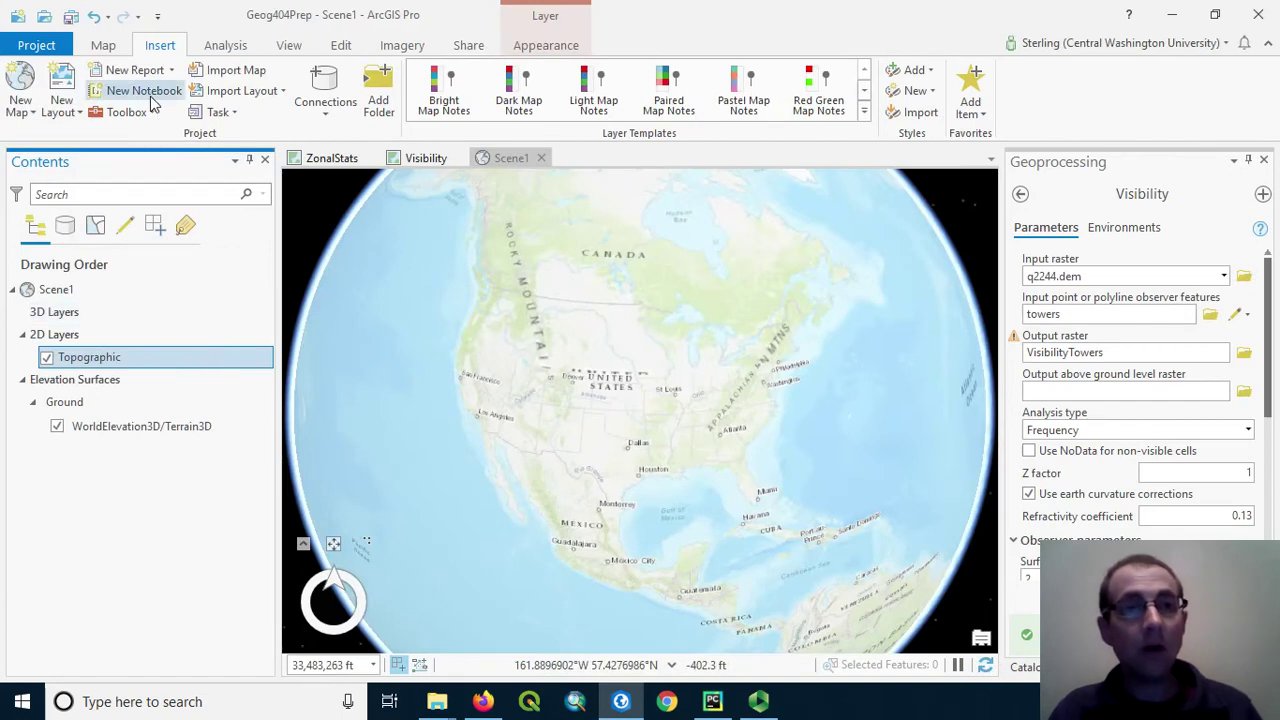
click(104, 47)
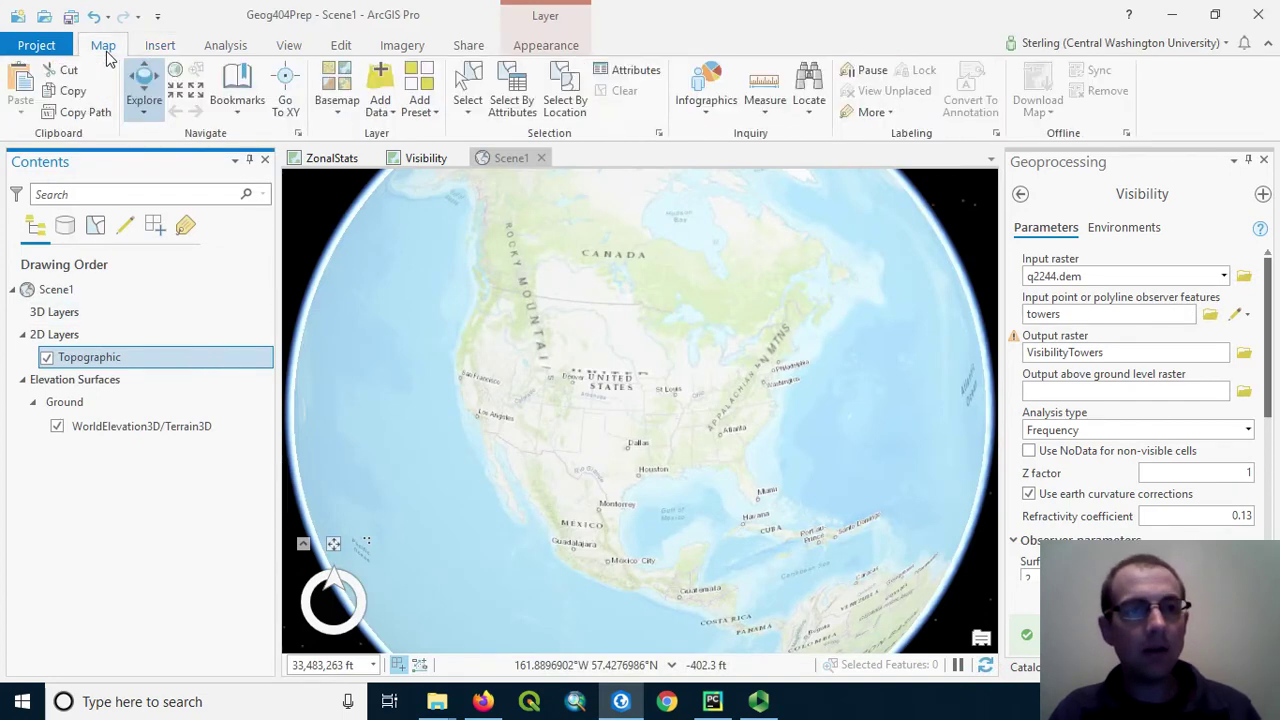
Add VisibilityTowers from Geog404Prep.gdb to Scene1 and decline building pyramids
click(380, 78)
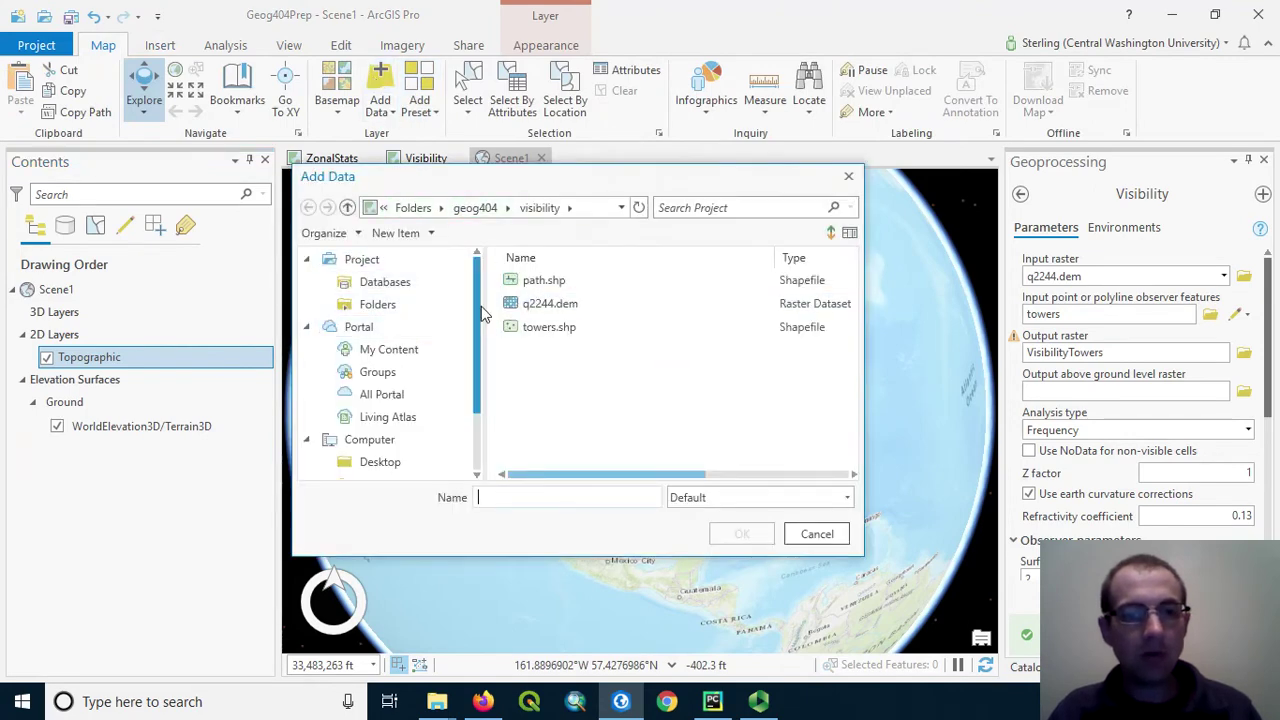
drag(478, 305, 477, 390)
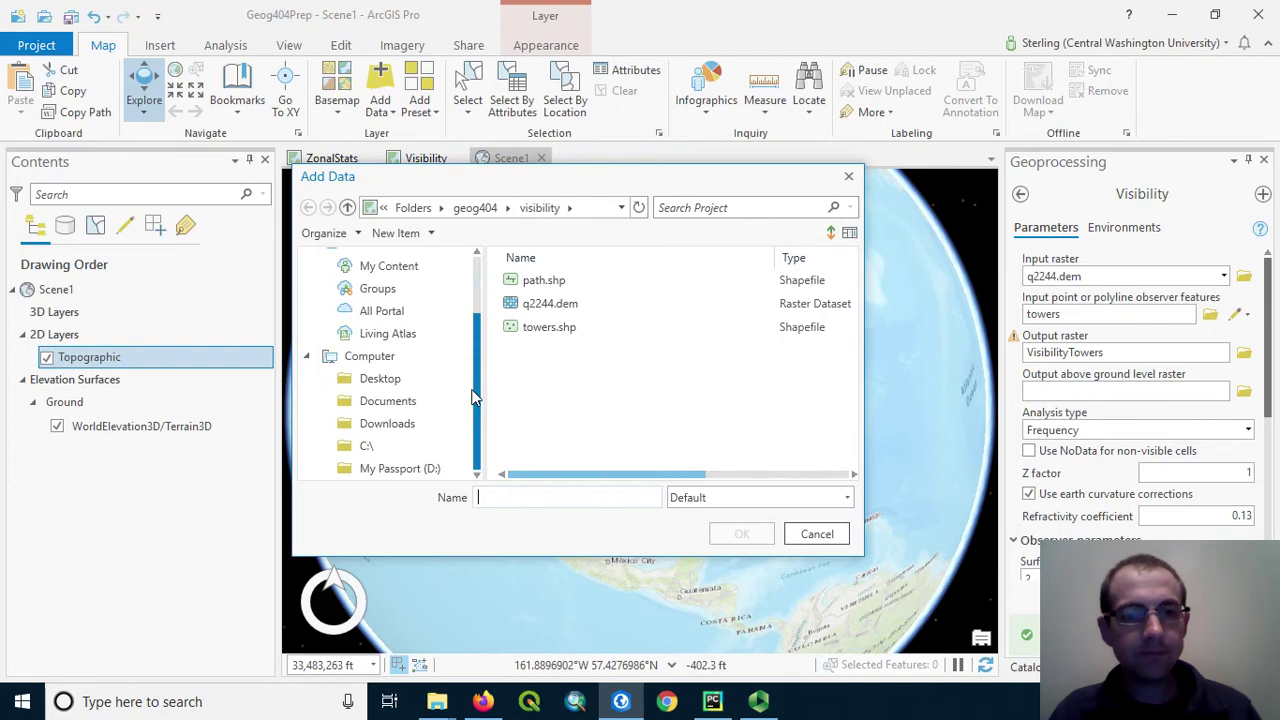
scroll(450, 380, up, 3)
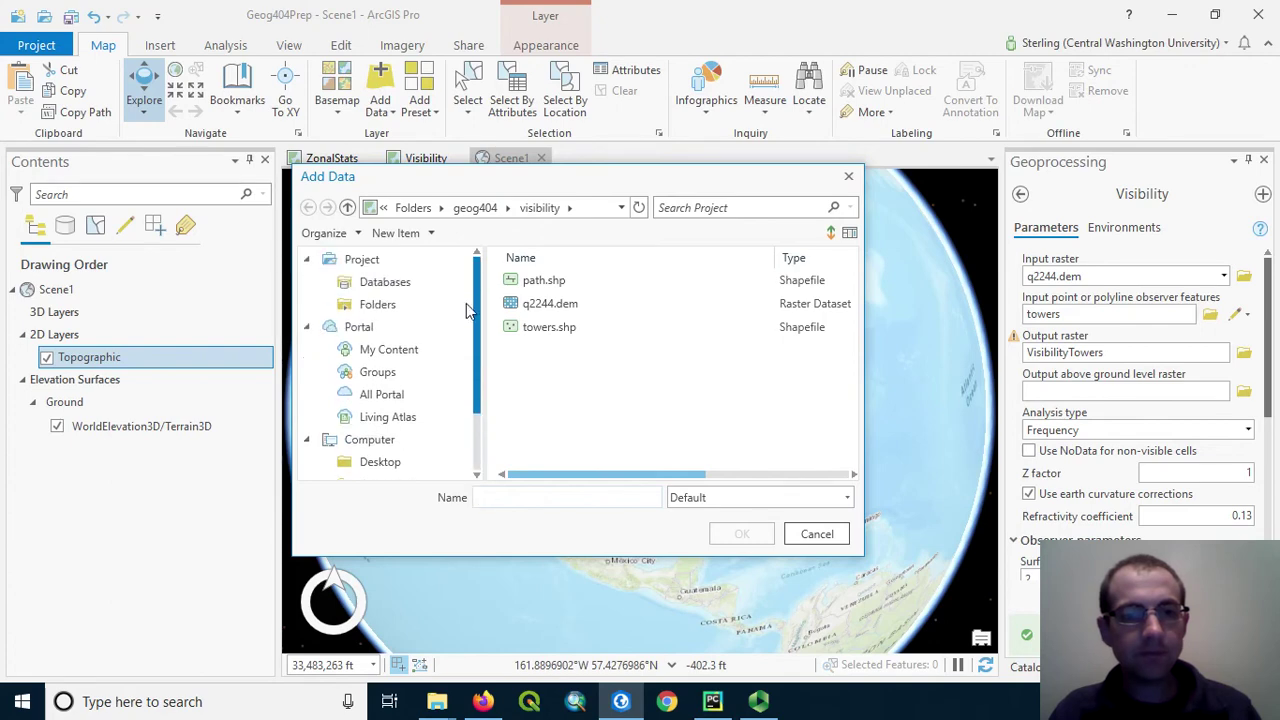
click(428, 289)
double_click(525, 282)
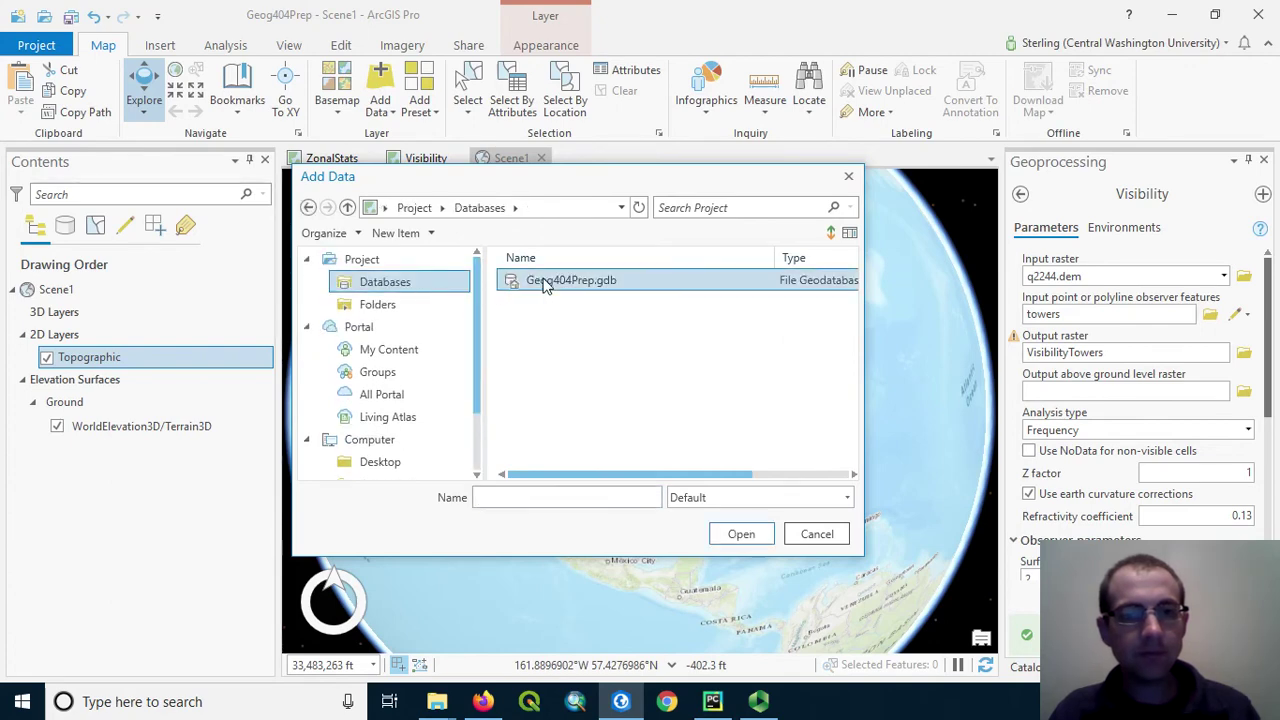
scroll(640, 397, down, 10)
scroll(641, 398, down, 15)
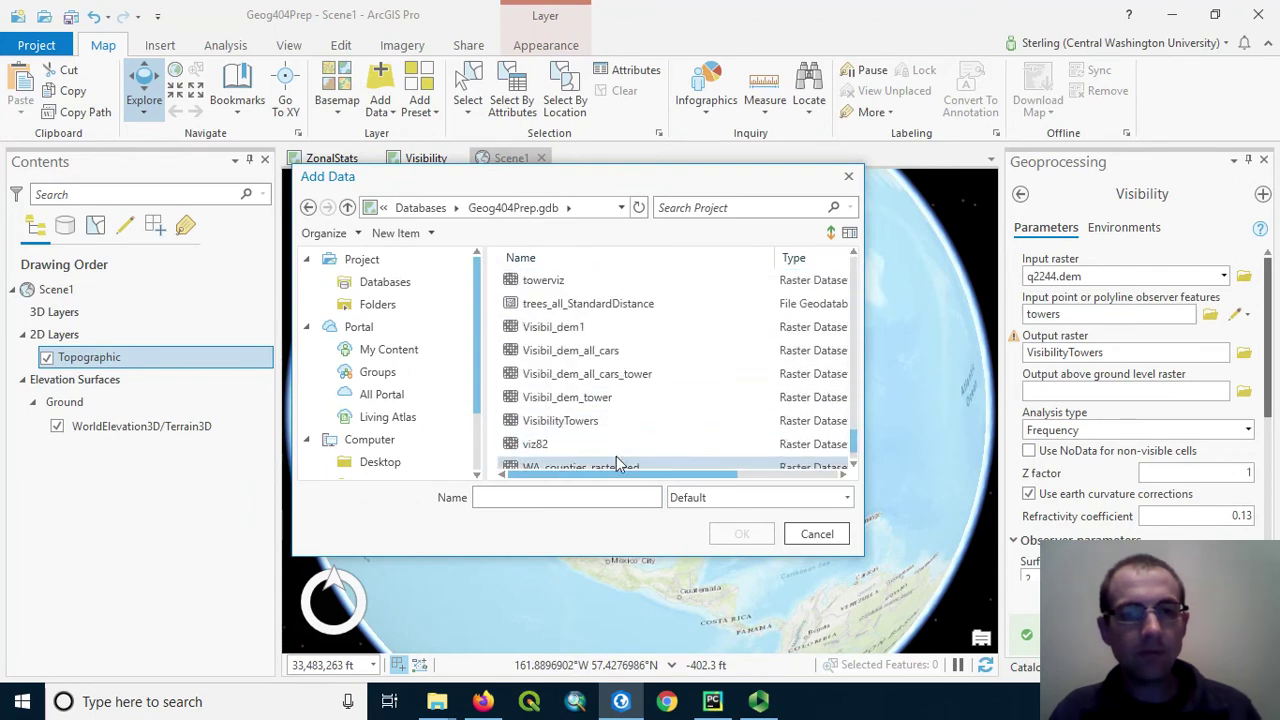
click(606, 424)
click(739, 537)
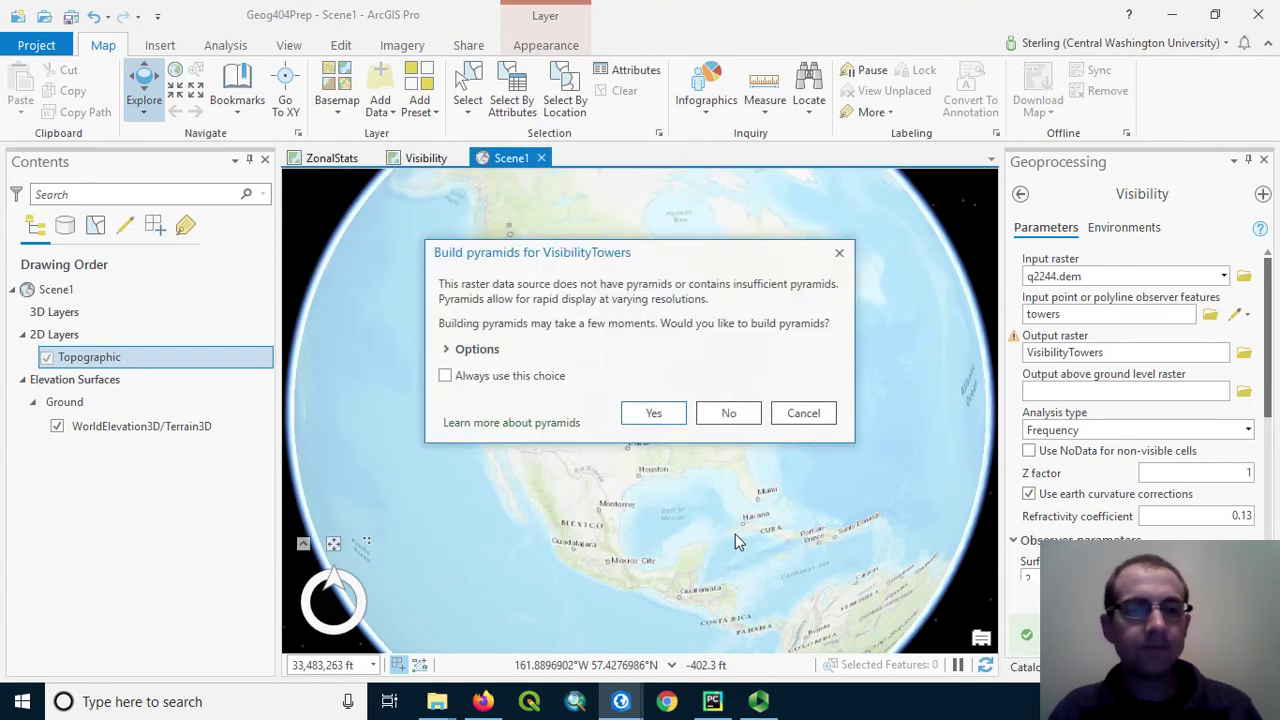
click(729, 416)
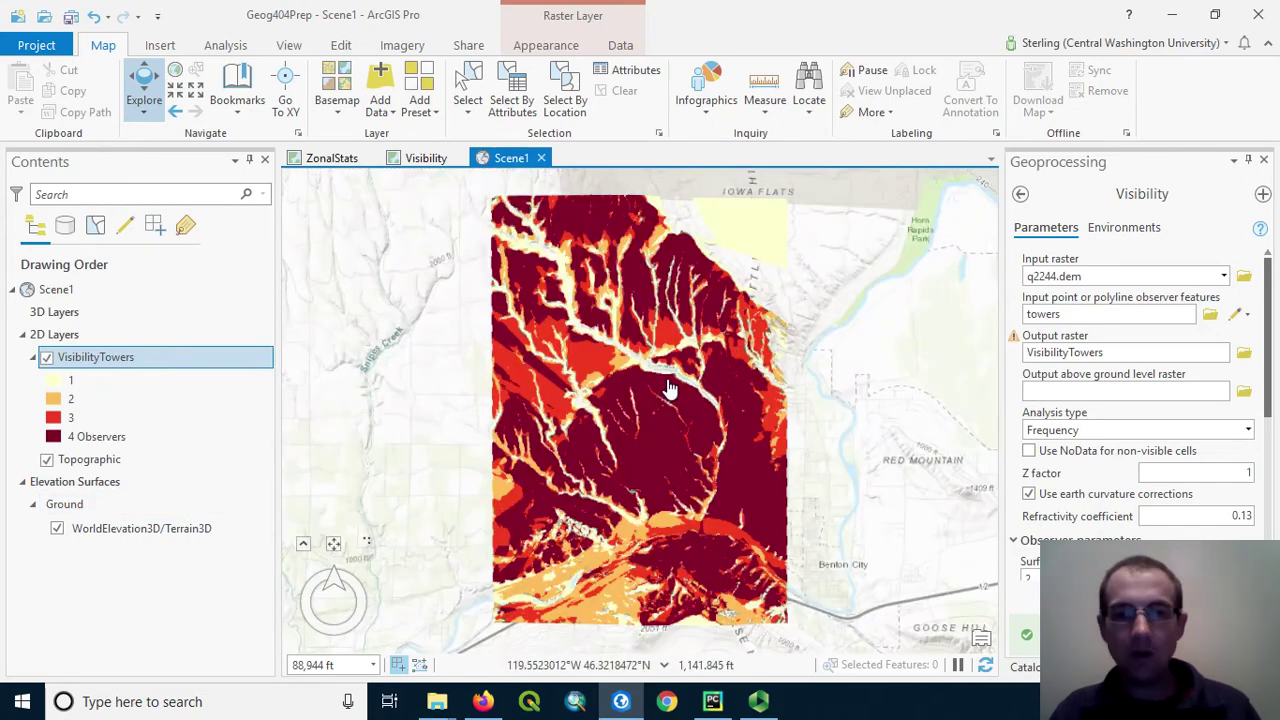
Zoom in and tilt Scene1 to see the 1–4 Observers raster draped over the terrain
scroll(666, 386, up, 3)
drag(680, 346, 606, 243)
drag(612, 396, 608, 386)
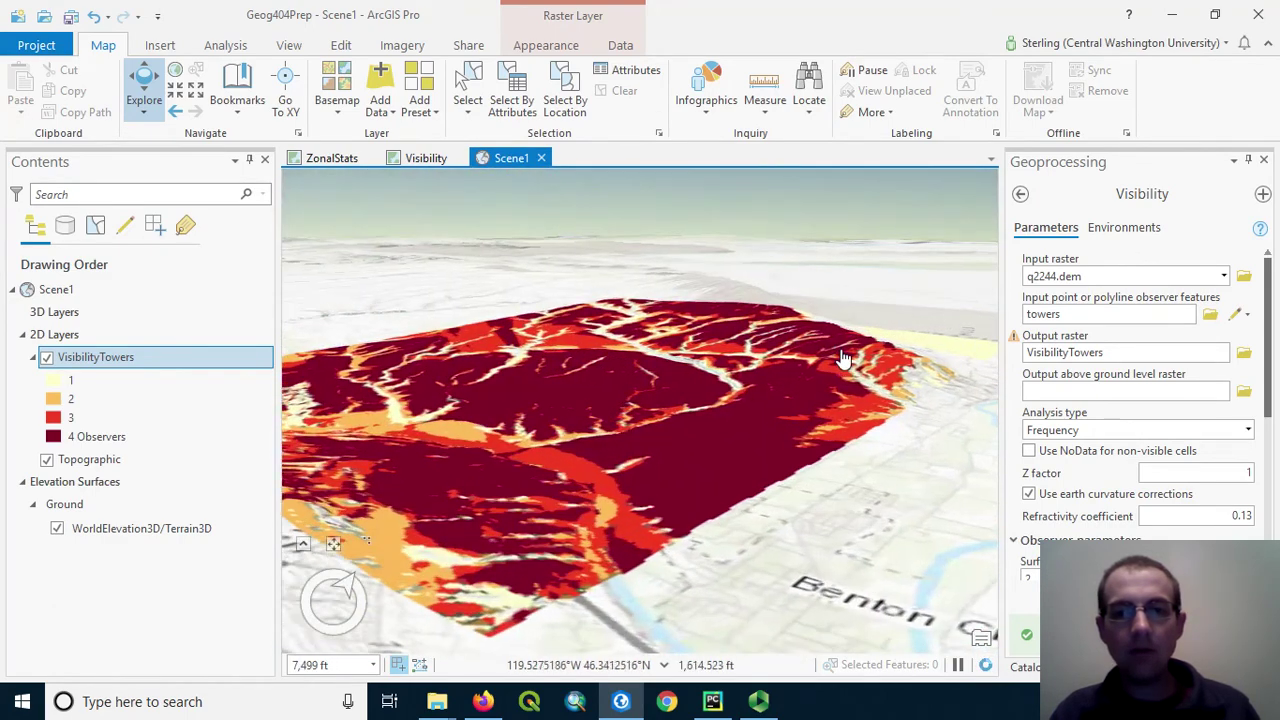
scroll(845, 361, up, 3)
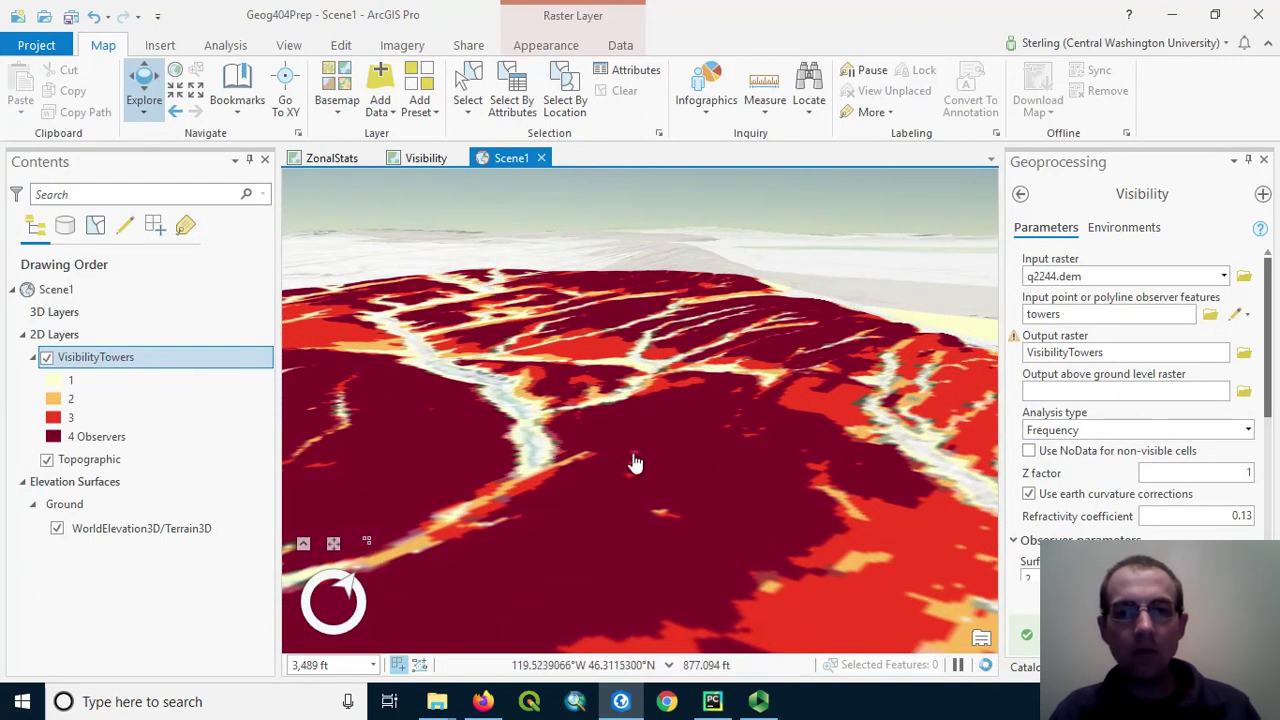
scroll(666, 509, down, 2)
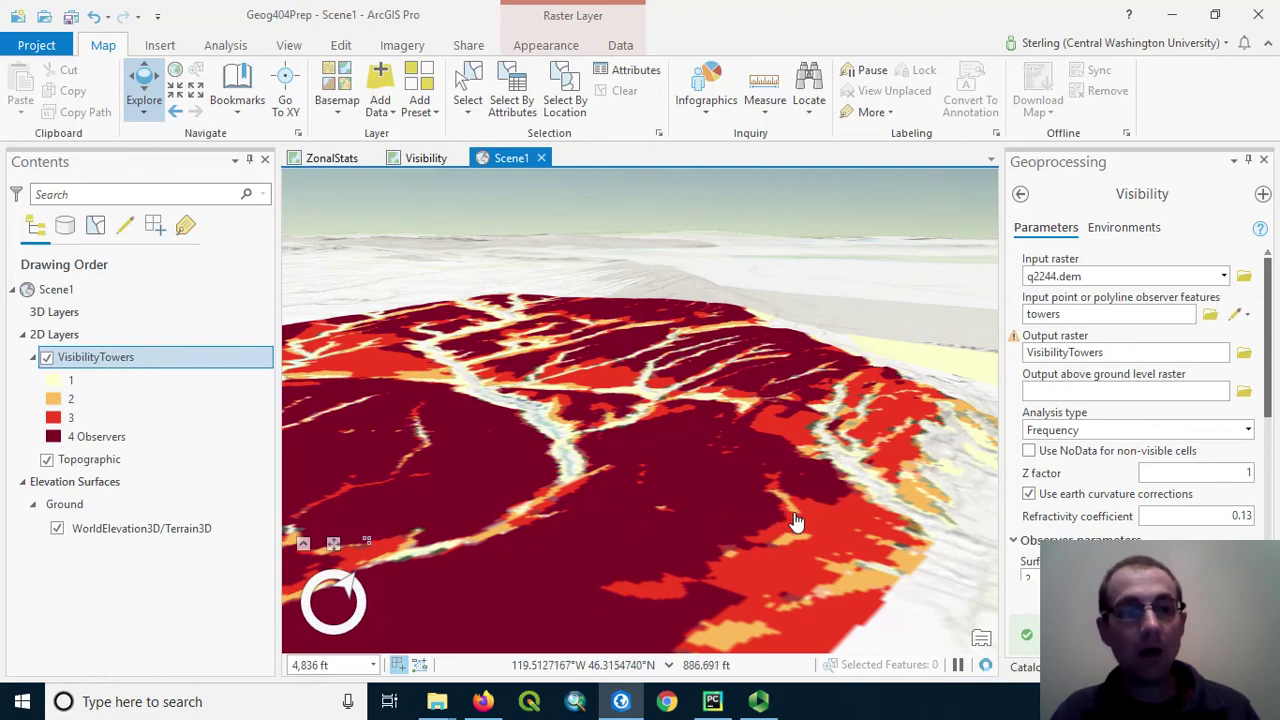
scroll(812, 480, down, 2)
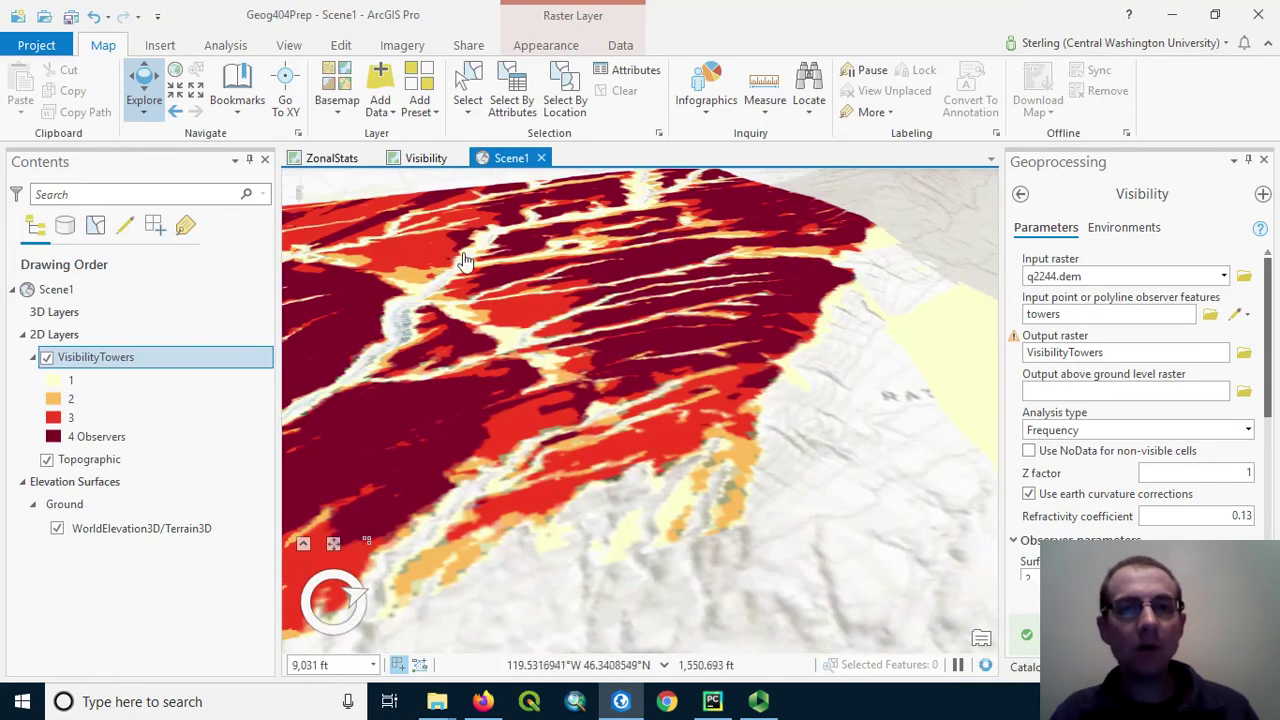
Add towers.shp from C:\data\geog404\visibility to Scene1
click(380, 90)
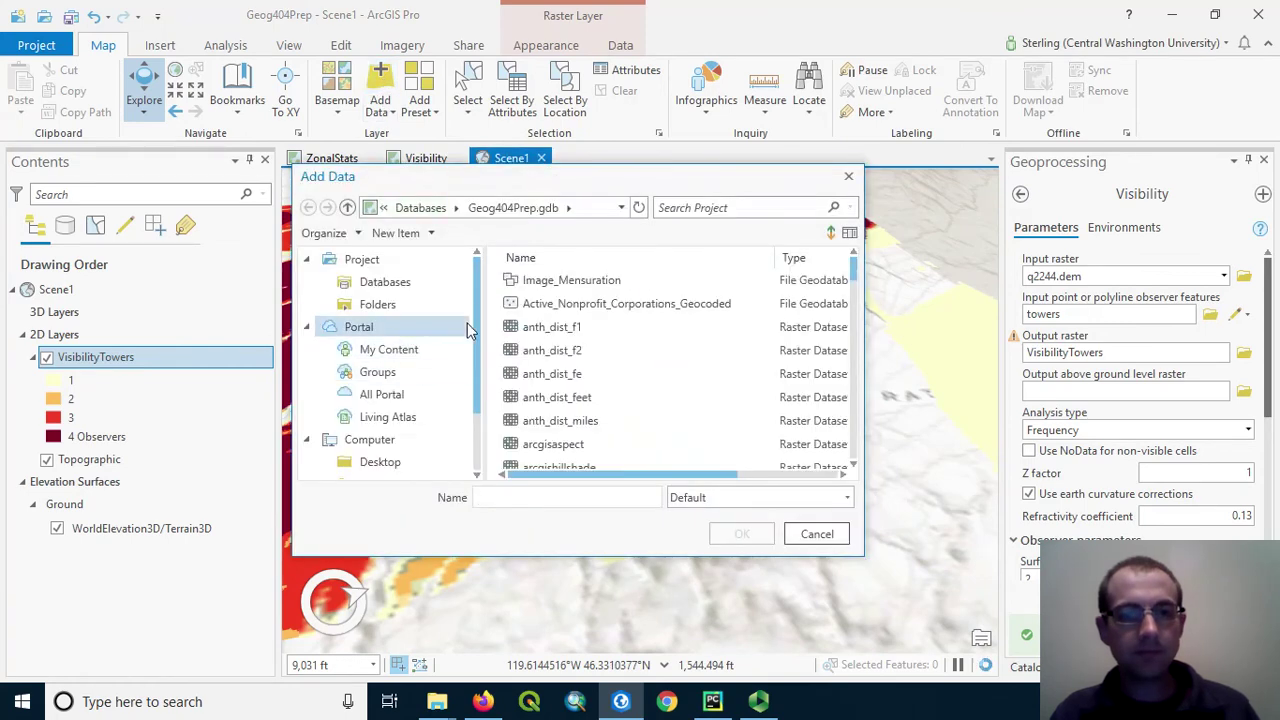
drag(475, 304, 476, 370)
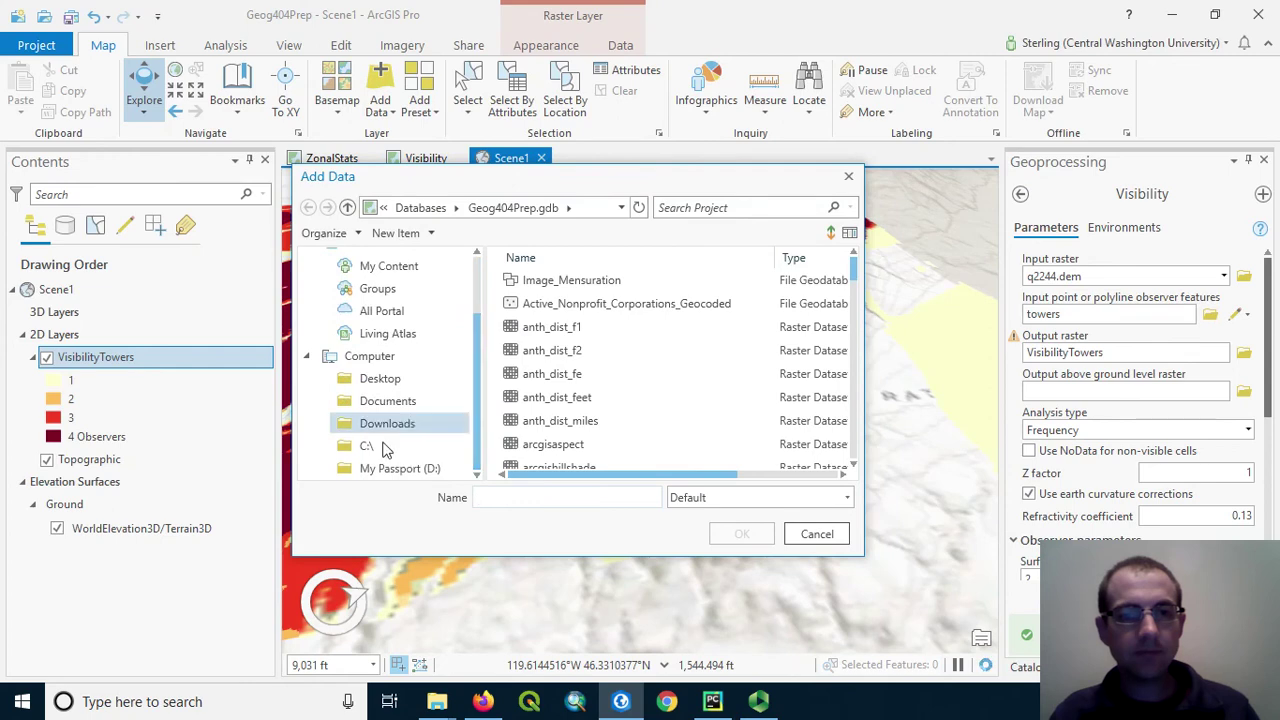
click(383, 450)
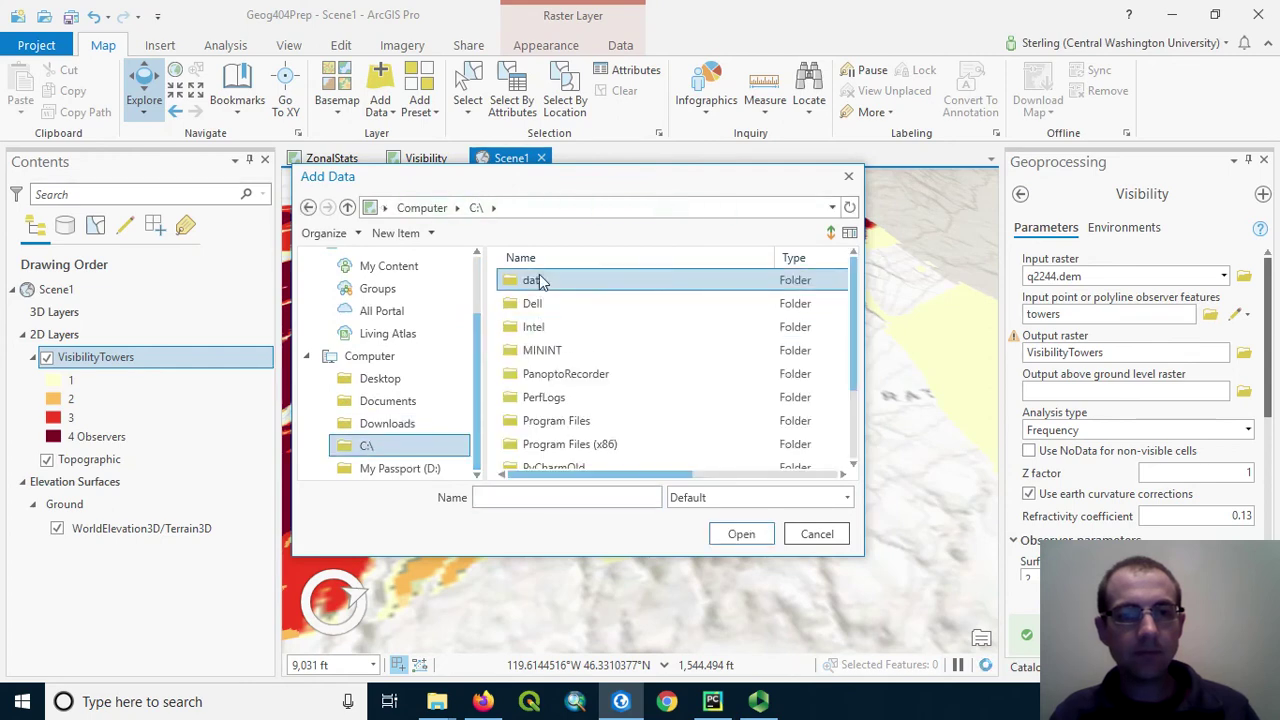
double_click(535, 281)
double_click(535, 332)
double_click(545, 375)
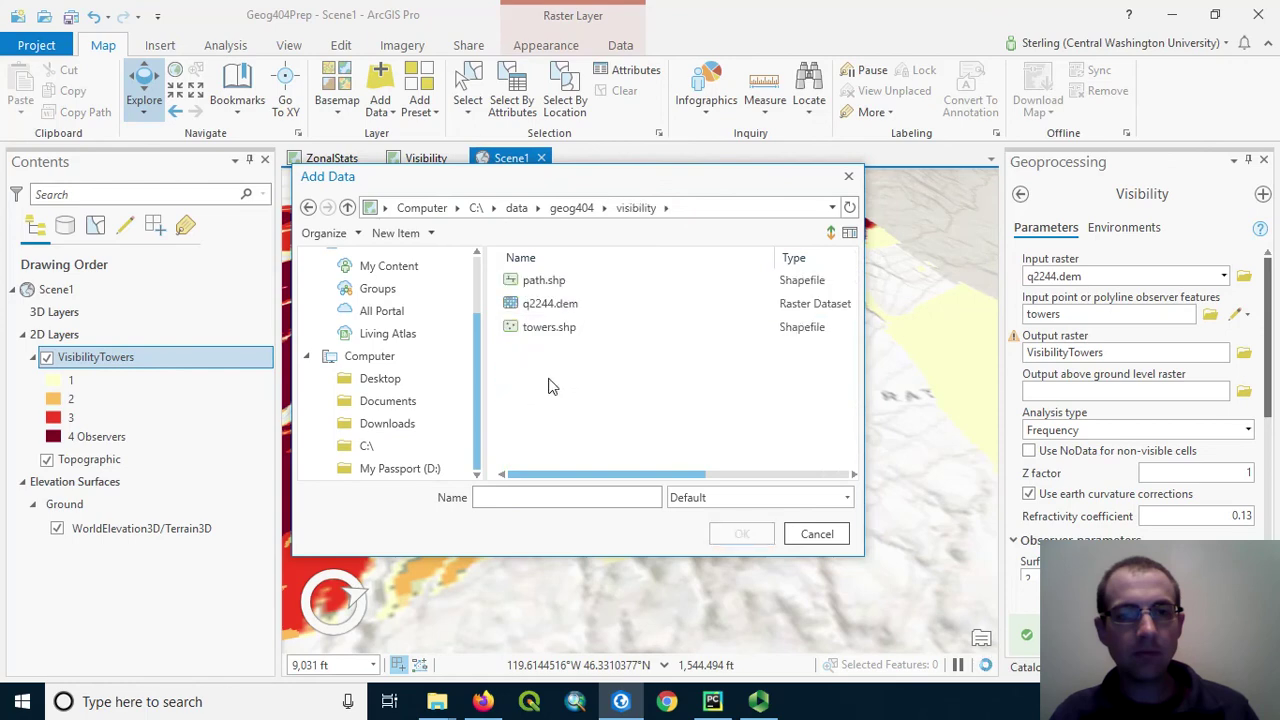
double_click(549, 327)
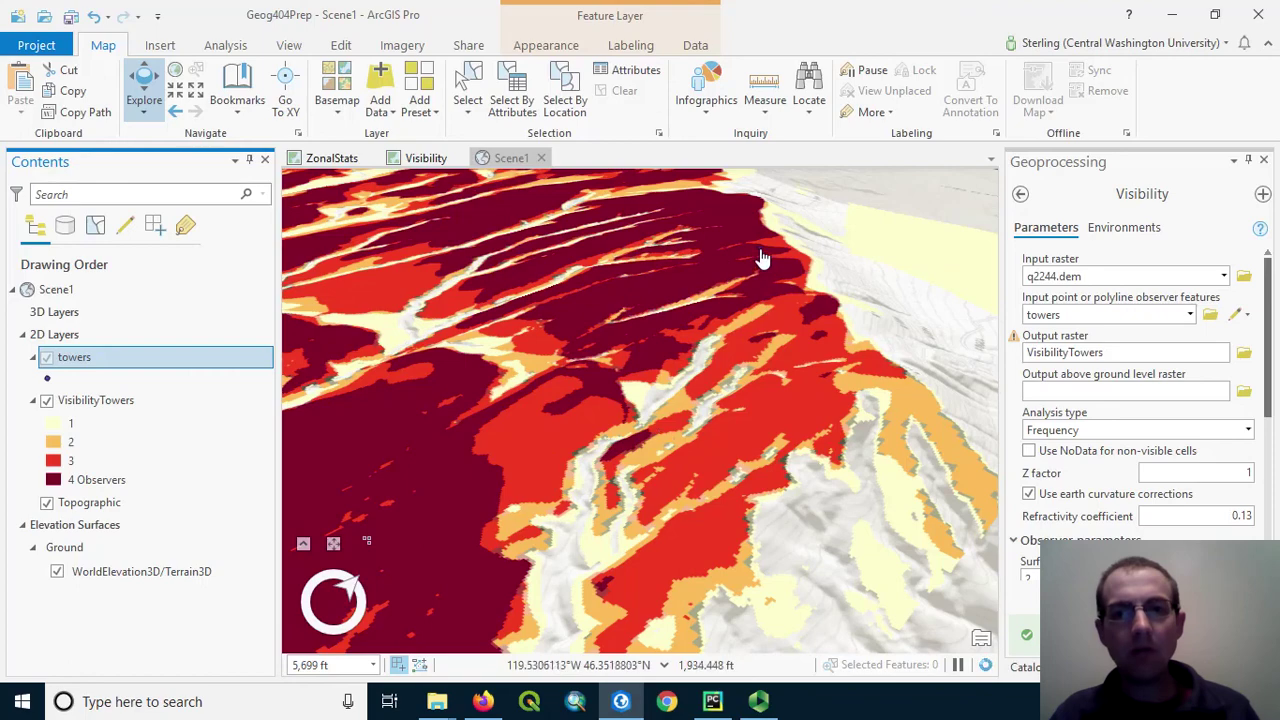
Pan across the visibility raster, tilting to oblique and horizon-level views, then back overhead
scroll(769, 260, up, 3)
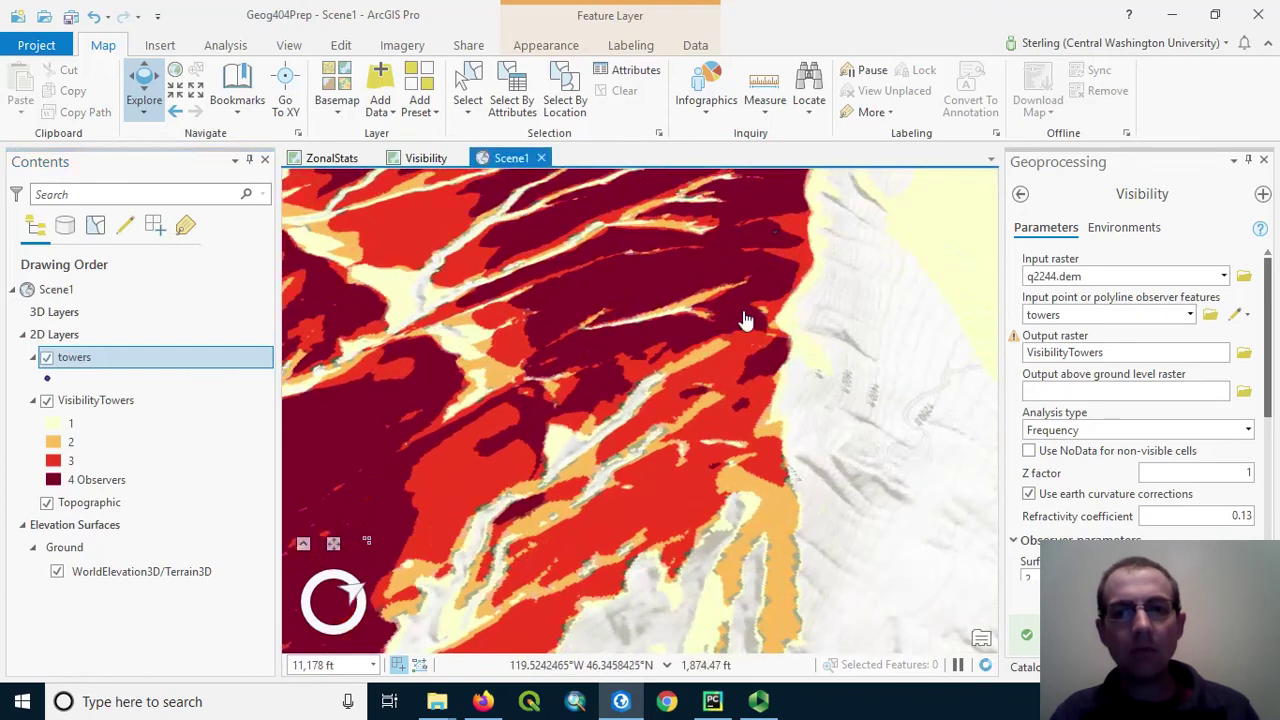
drag(749, 320, 484, 516)
drag(526, 420, 637, 407)
scroll(634, 408, up, 5)
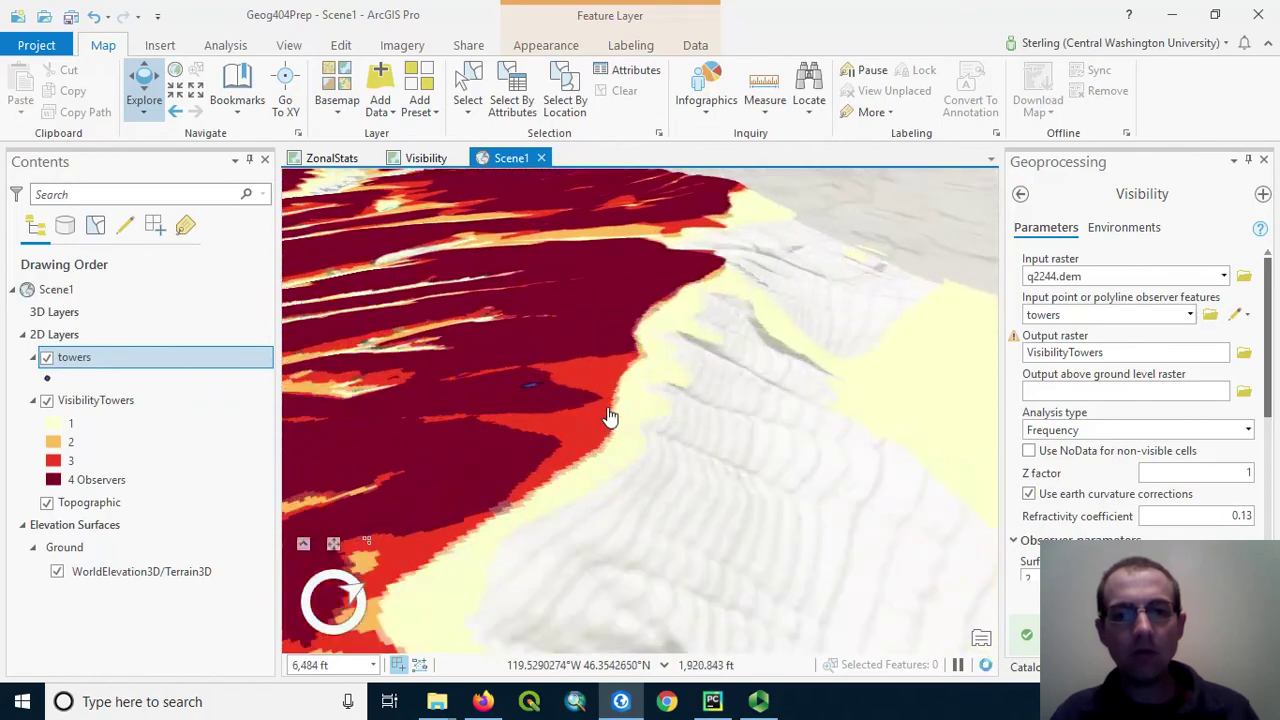
drag(548, 425, 370, 435)
drag(493, 356, 537, 248)
Select the 2D Layers group and tilt the scene to a low oblique angle
click(241, 337)
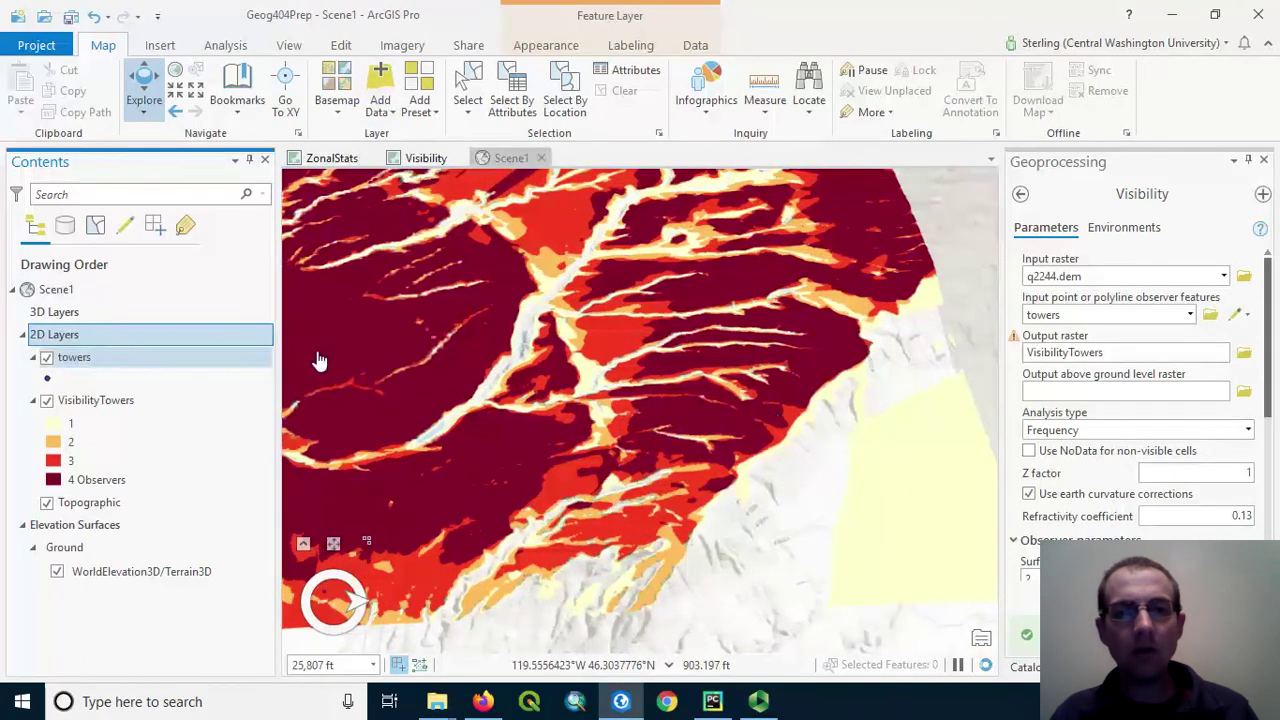
scroll(621, 352, down, 3)
scroll(621, 352, up, 5)
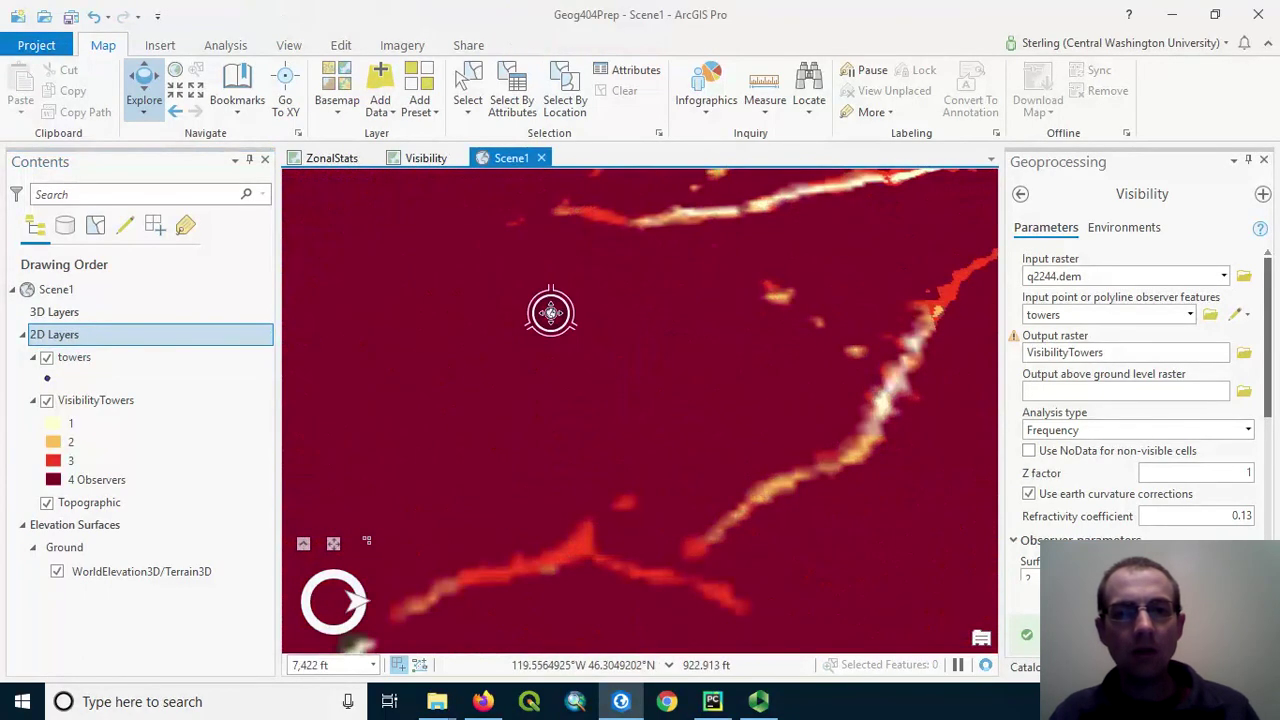
drag(549, 311, 354, 208)
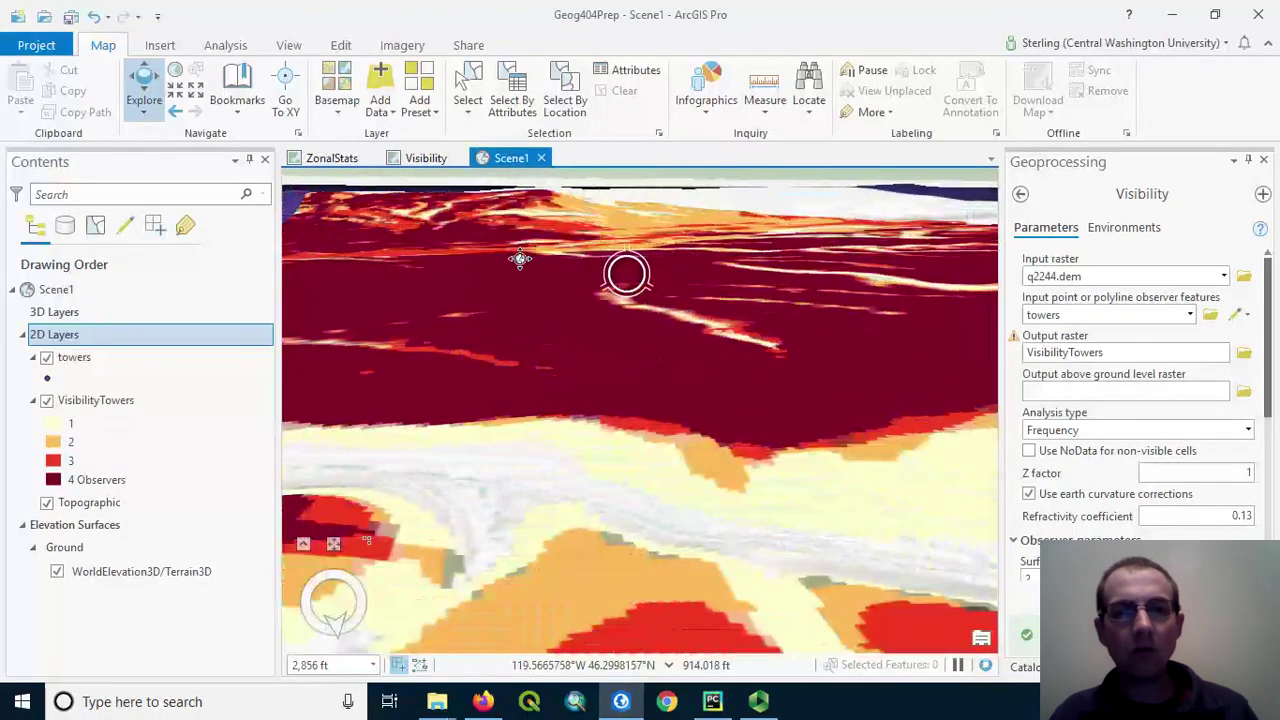